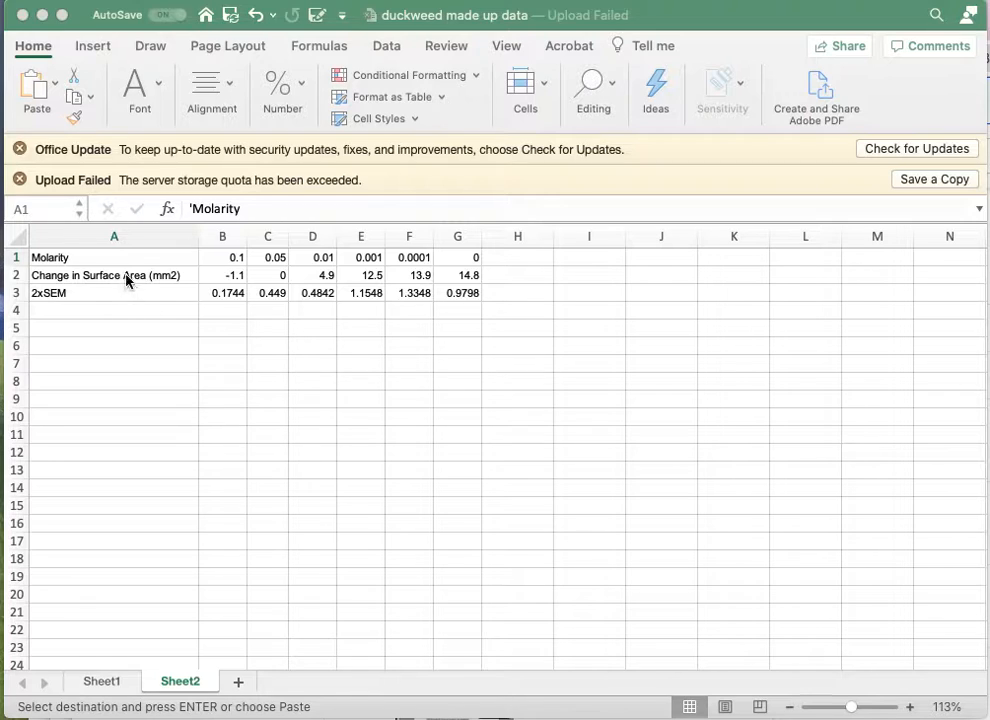
pyautogui.click(127, 265)
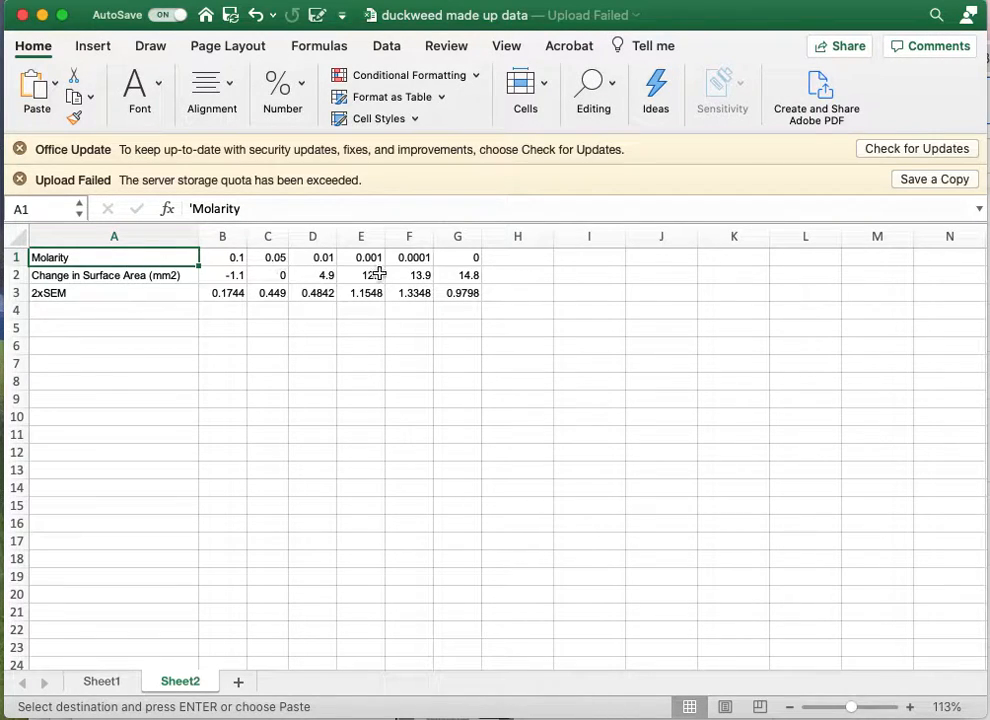
pyautogui.click(146, 275)
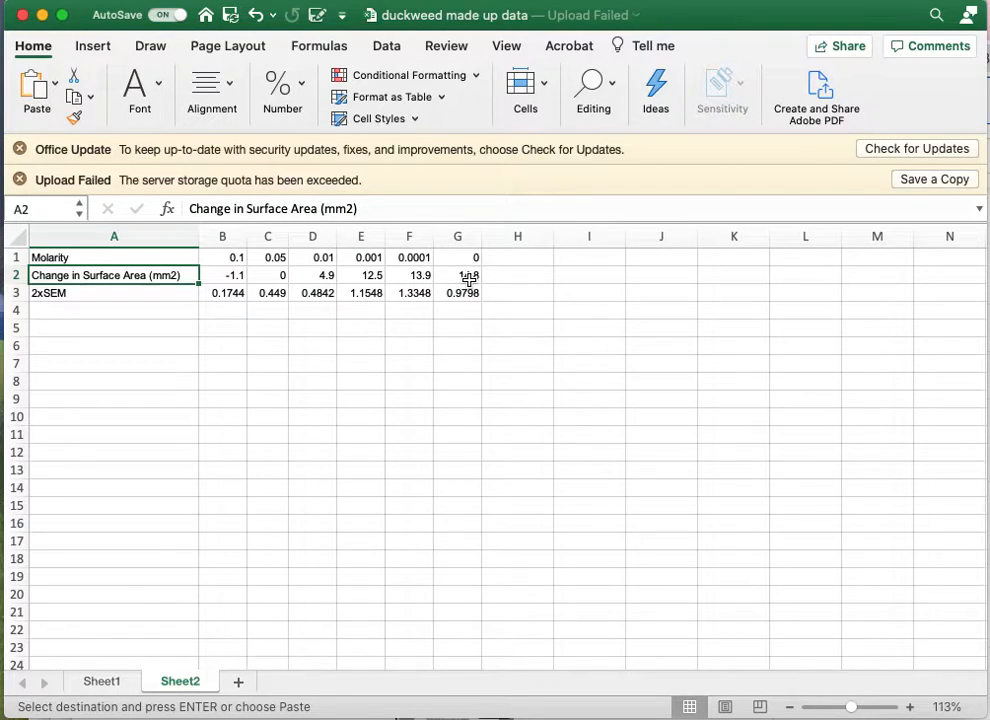
pyautogui.click(229, 295)
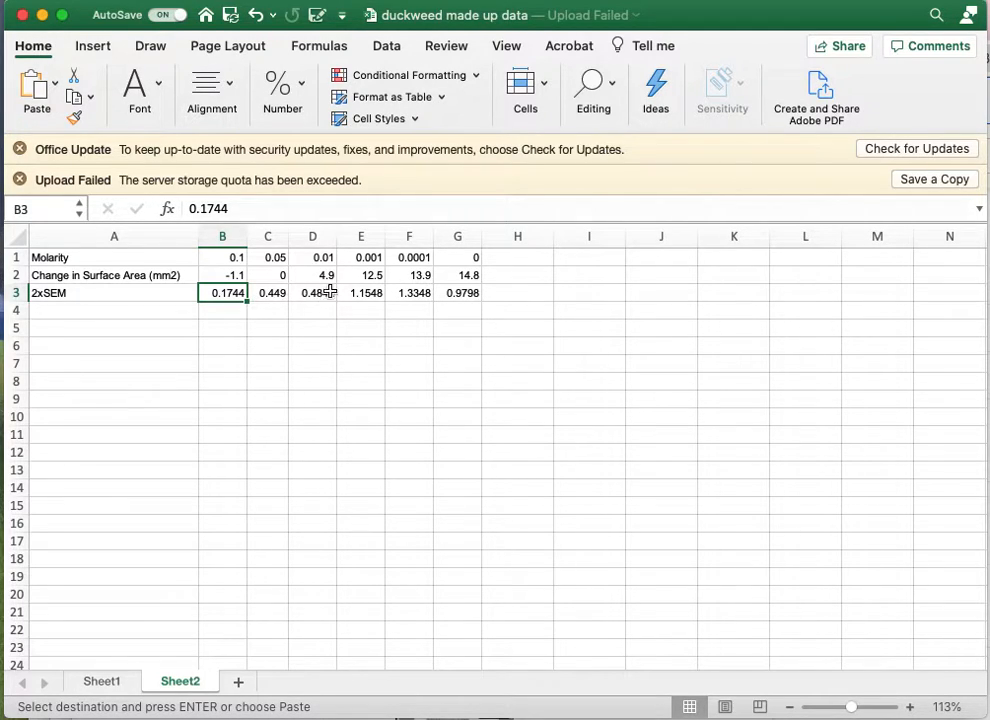
# Step: Insert a 2-D clustered column chart from the Change in Surface Area values in B2:G2
pyautogui.click(222, 276)
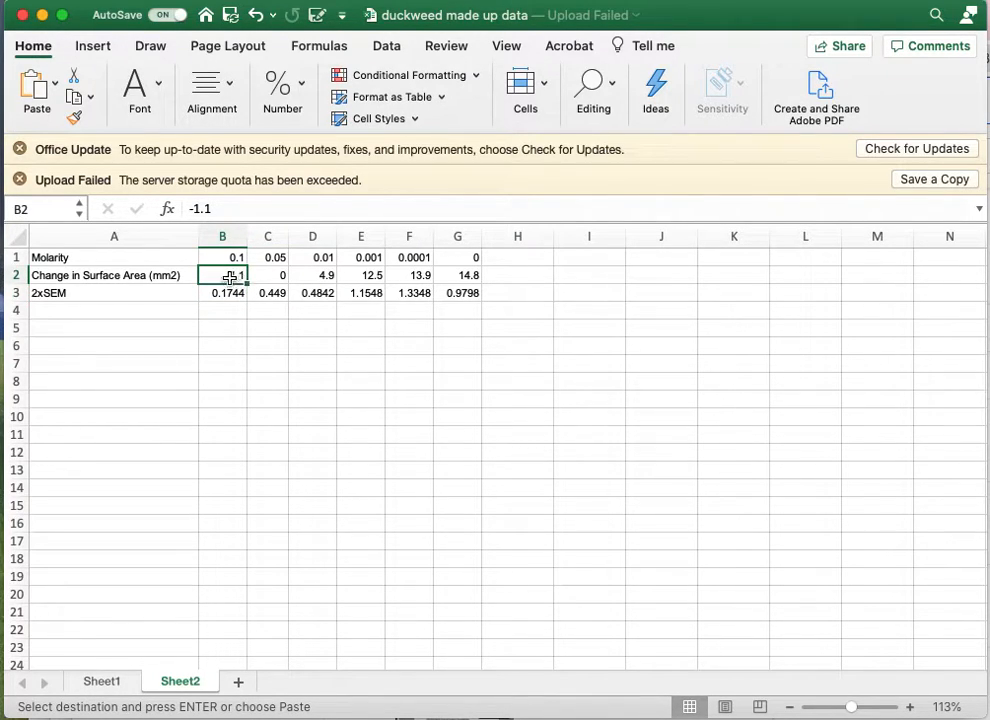
pyautogui.moveTo(218, 275); pyautogui.dragTo(452, 271)
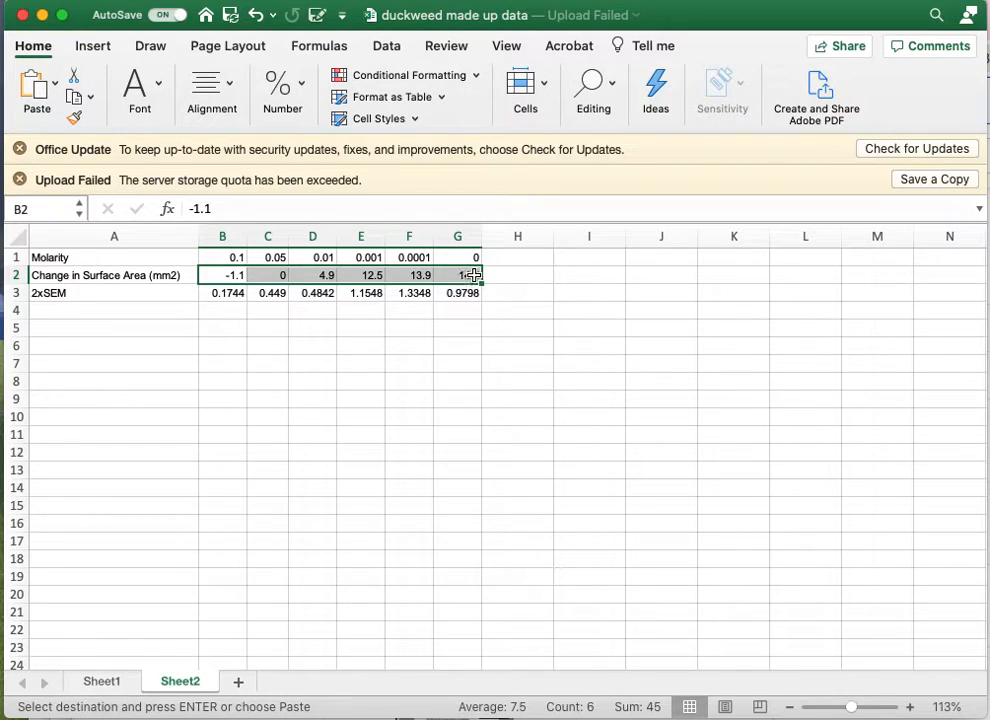
pyautogui.click(92, 46)
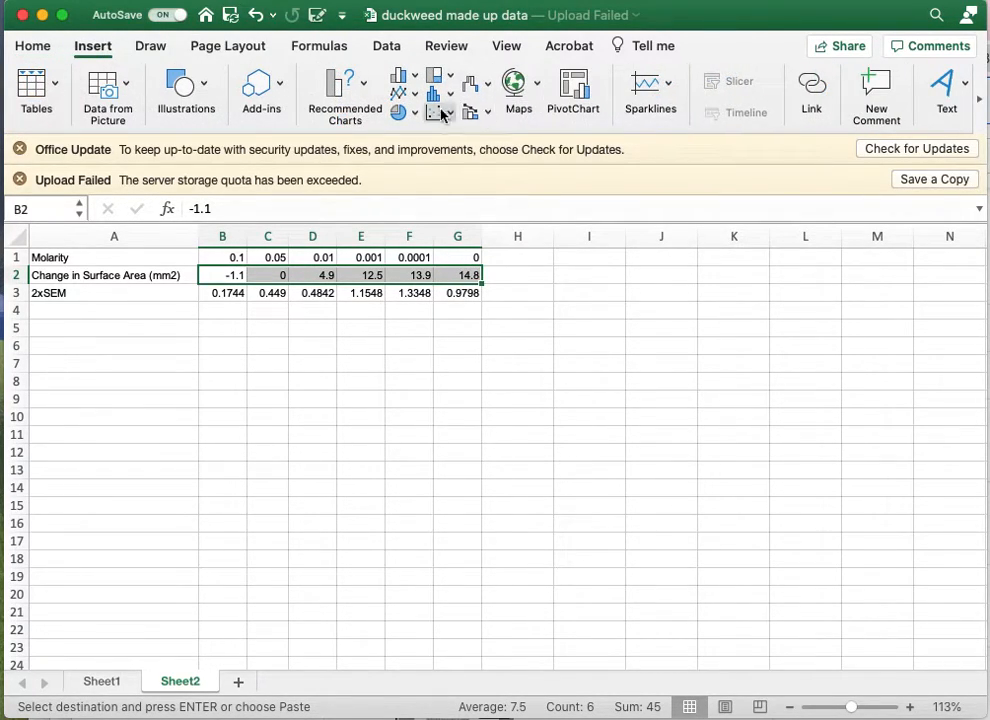
pyautogui.click(404, 77)
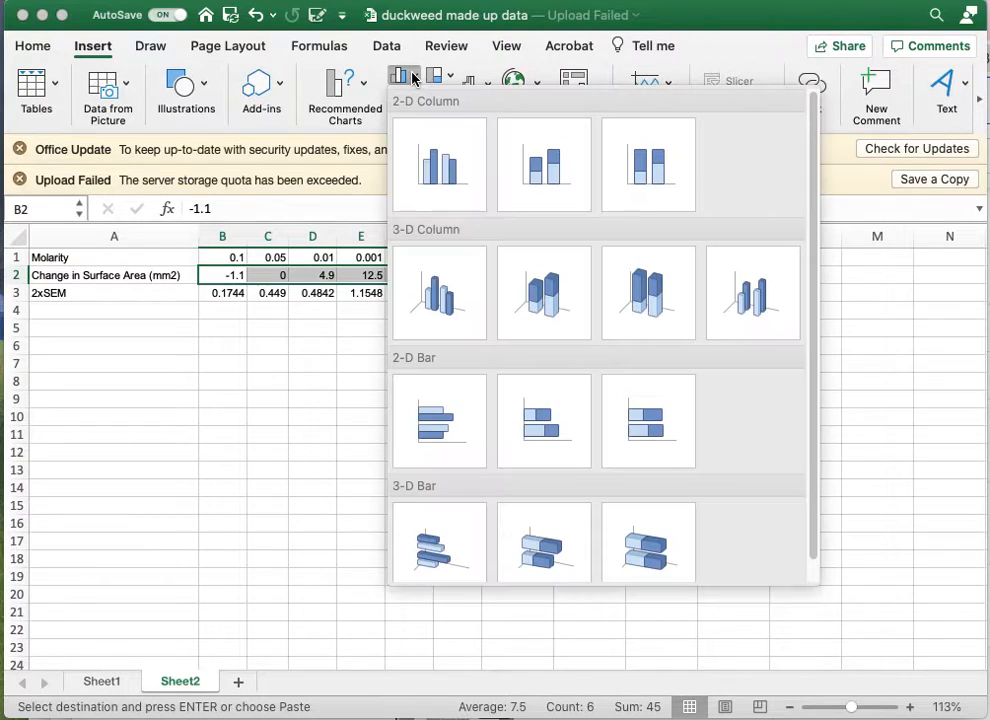
pyautogui.click(451, 180)
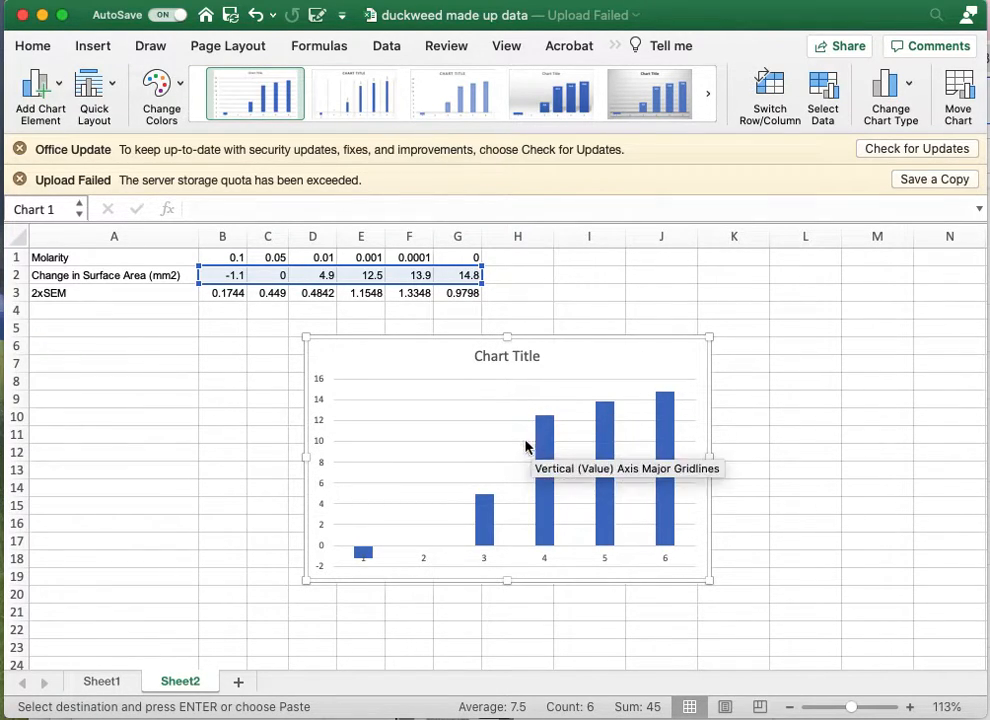
# Step: Add error bars to the chart's column series and choose a custom error amount with specified values
pyautogui.click(548, 470)
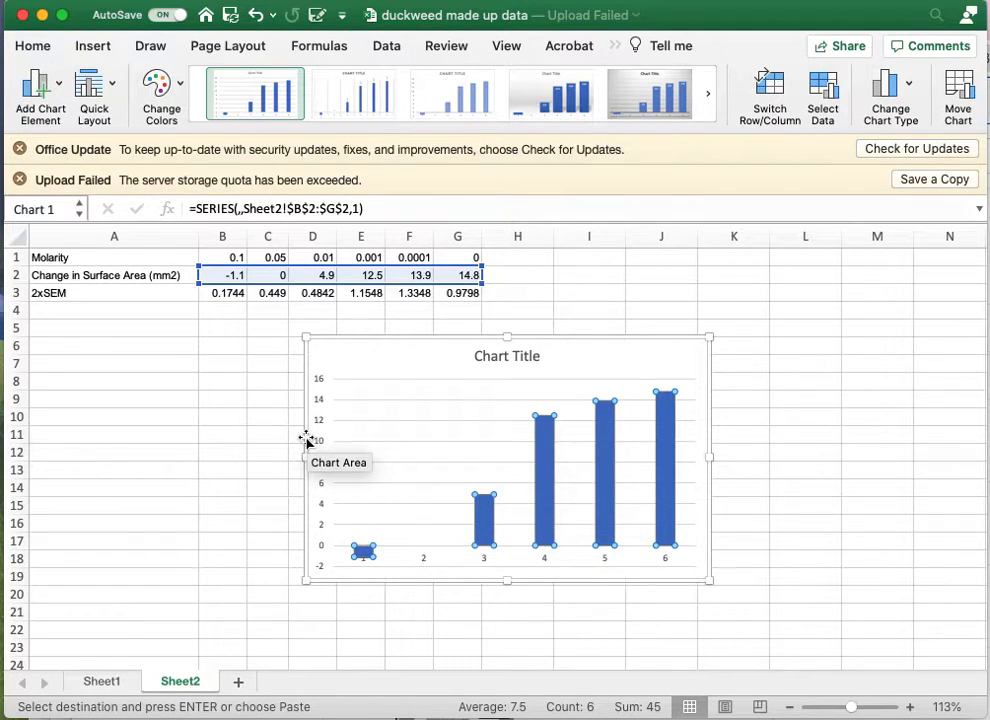
pyautogui.click(56, 90)
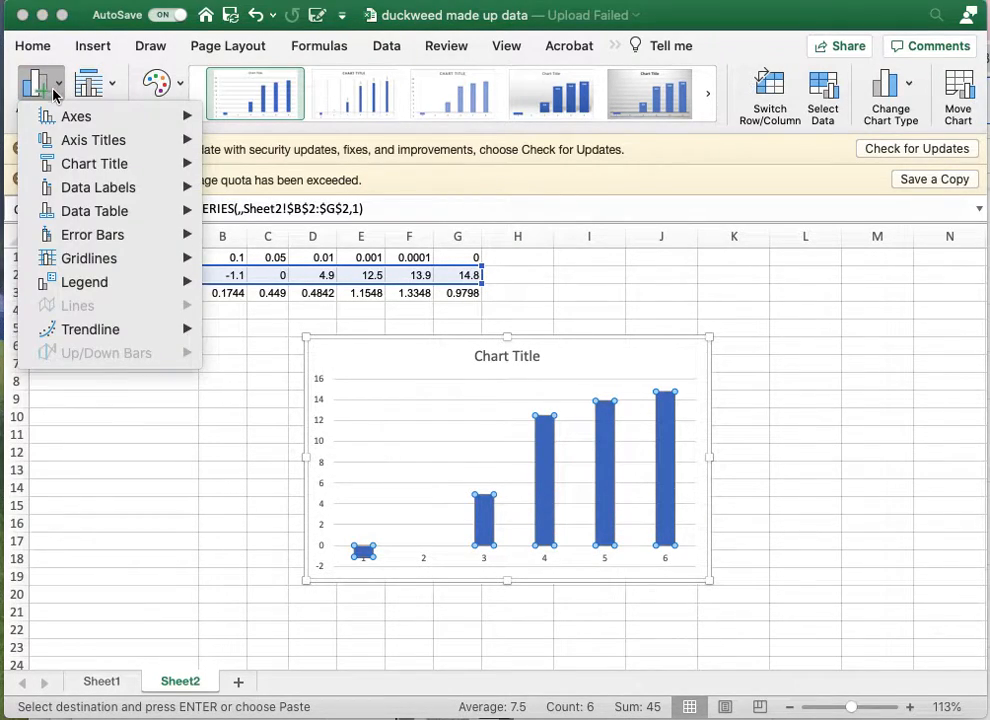
pyautogui.moveTo(121, 243)
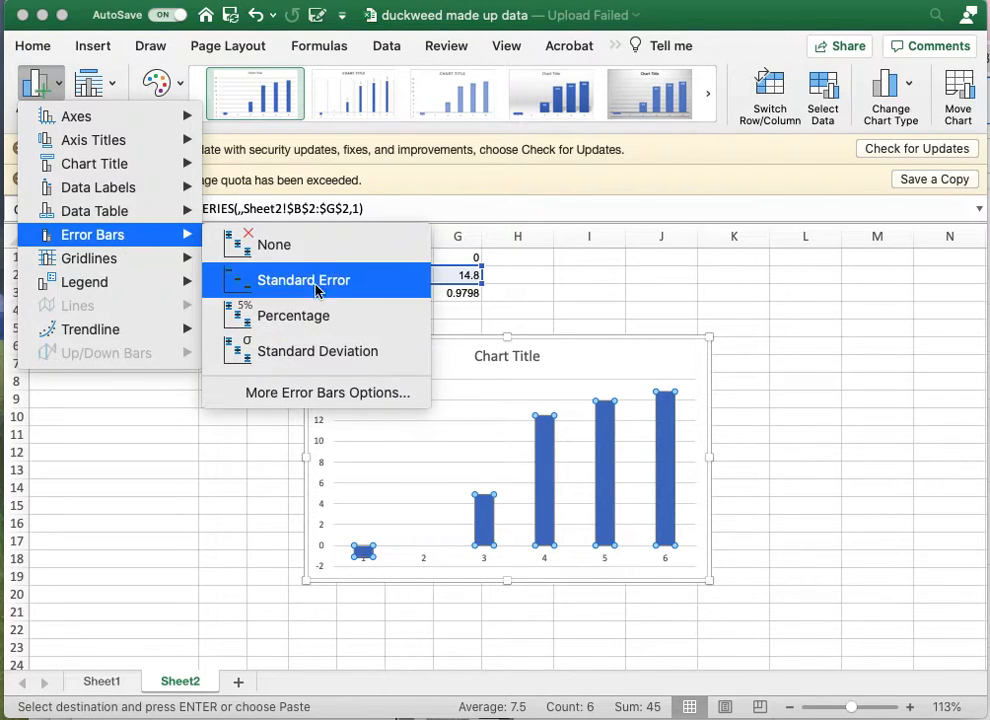
pyautogui.click(330, 394)
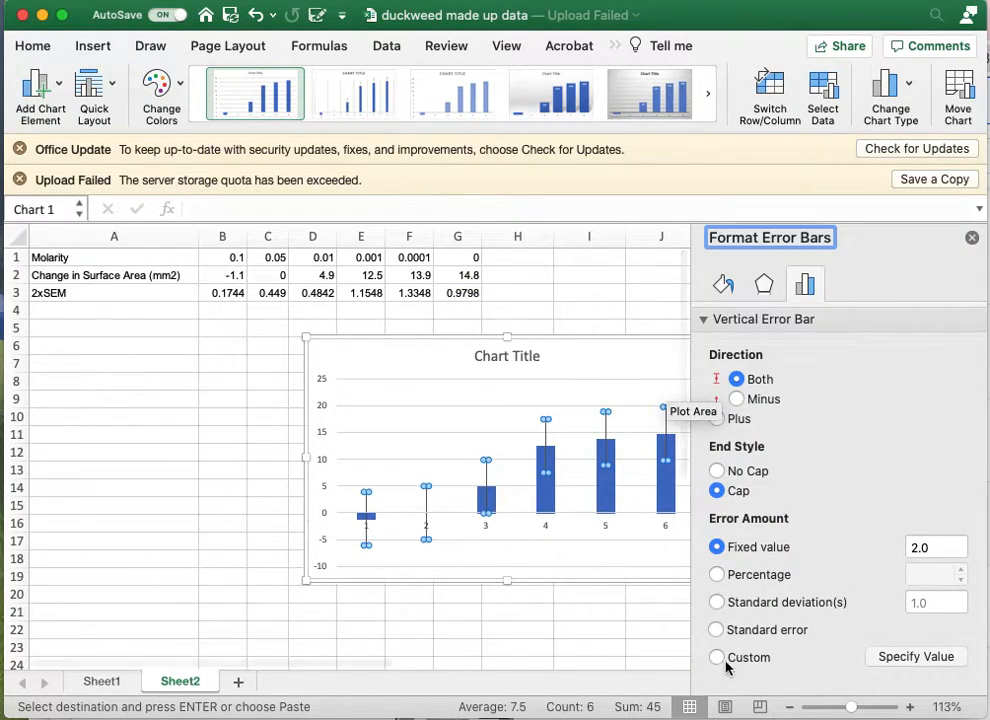
pyautogui.click(766, 660)
pyautogui.click(930, 660)
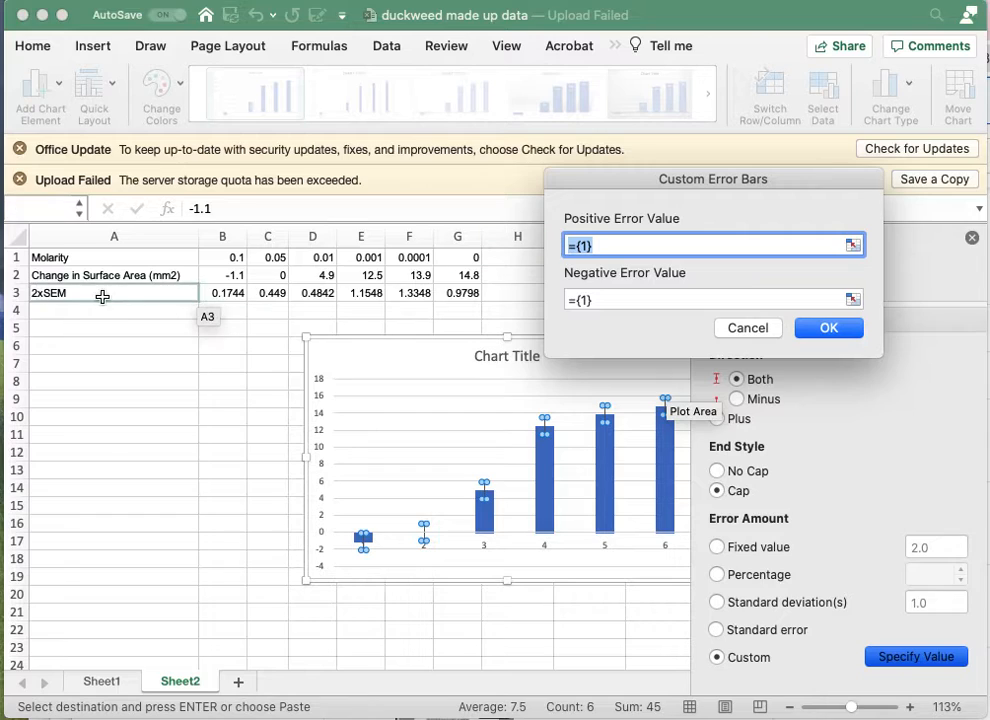
# Step: Set both the positive and negative error values to the 2xSEM range B3:G3 and close the error bar formatting
pyautogui.click(215, 300)
pyautogui.moveTo(215, 300); pyautogui.dragTo(462, 296)
pyautogui.press('Tab')
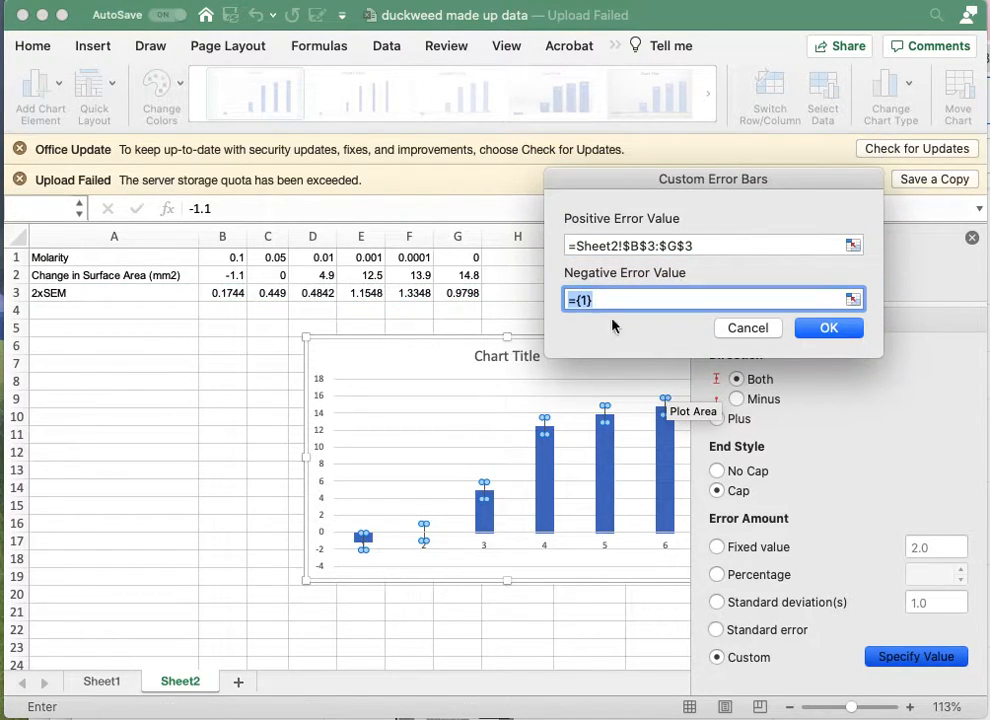
pyautogui.moveTo(215, 300); pyautogui.dragTo(478, 298)
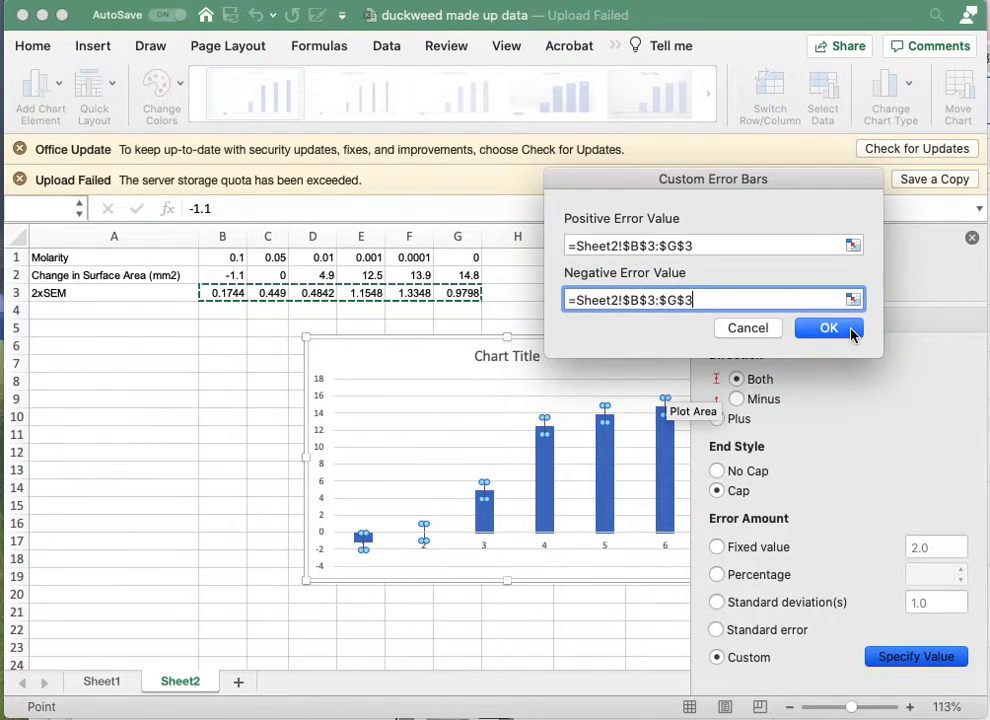
pyautogui.click(851, 332)
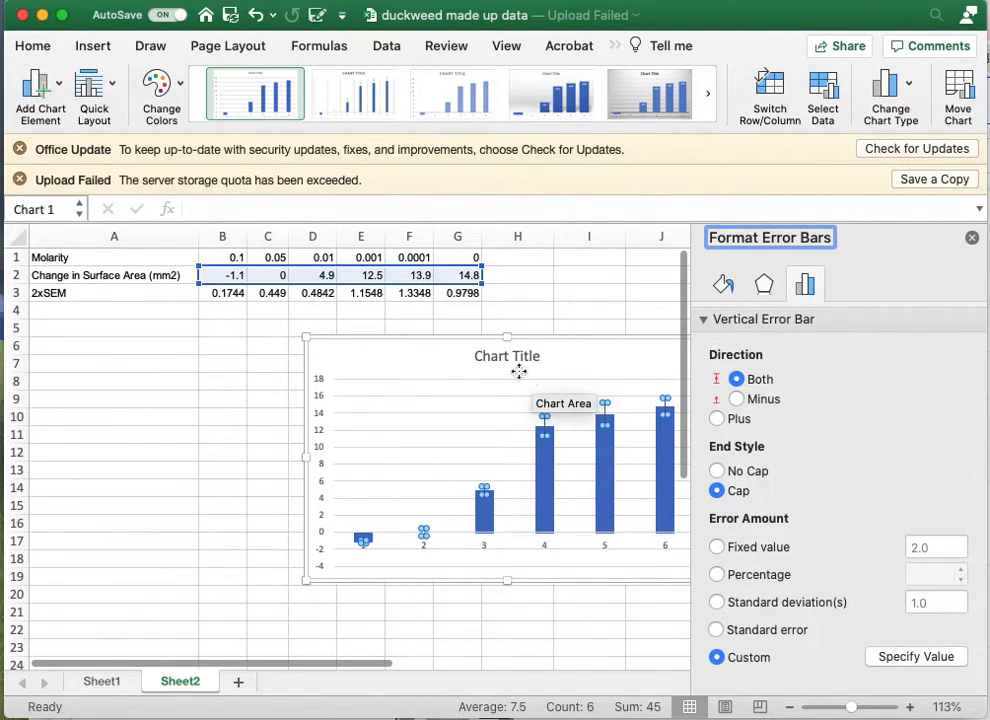
pyautogui.click(648, 387)
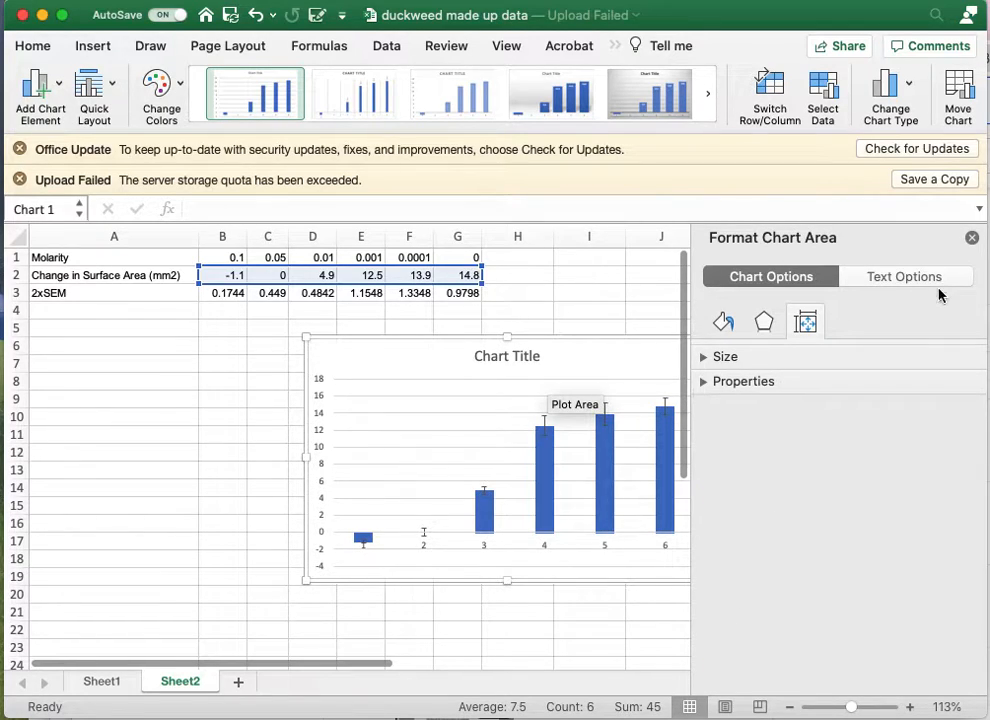
pyautogui.click(972, 237)
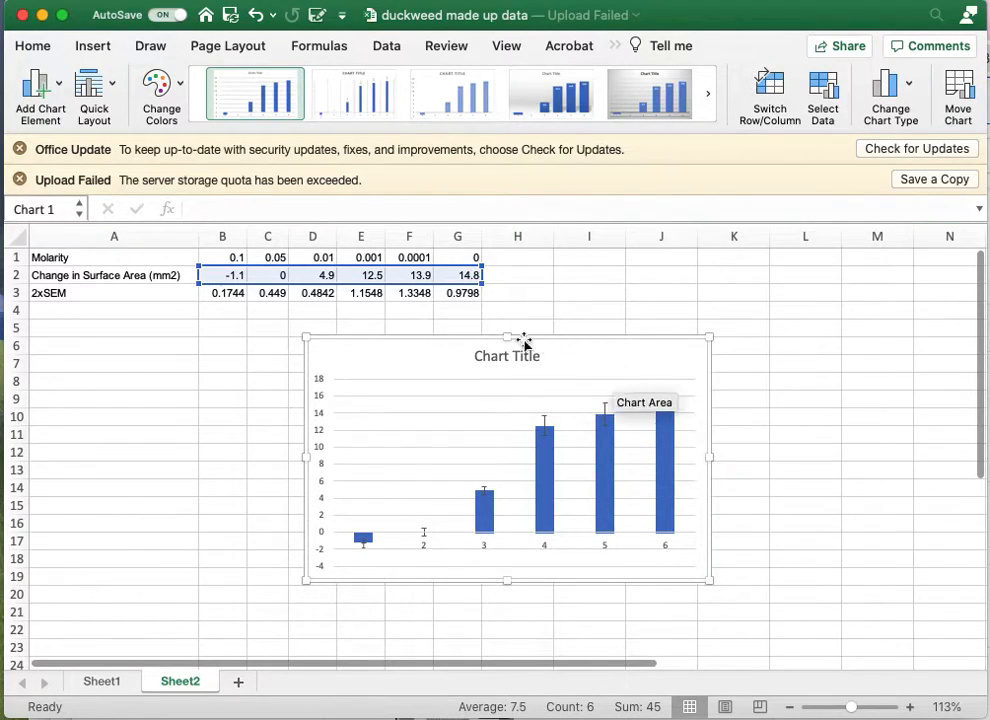
# Step: Add a primary horizontal axis title to the column chart
pyautogui.click(60, 99)
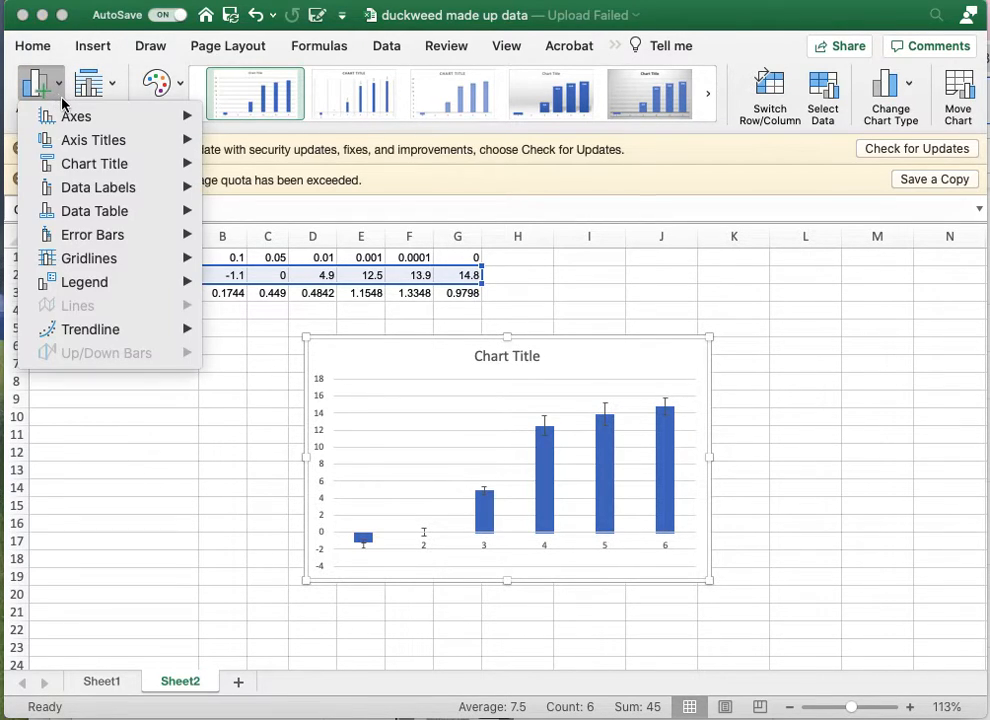
pyautogui.click(51, 88)
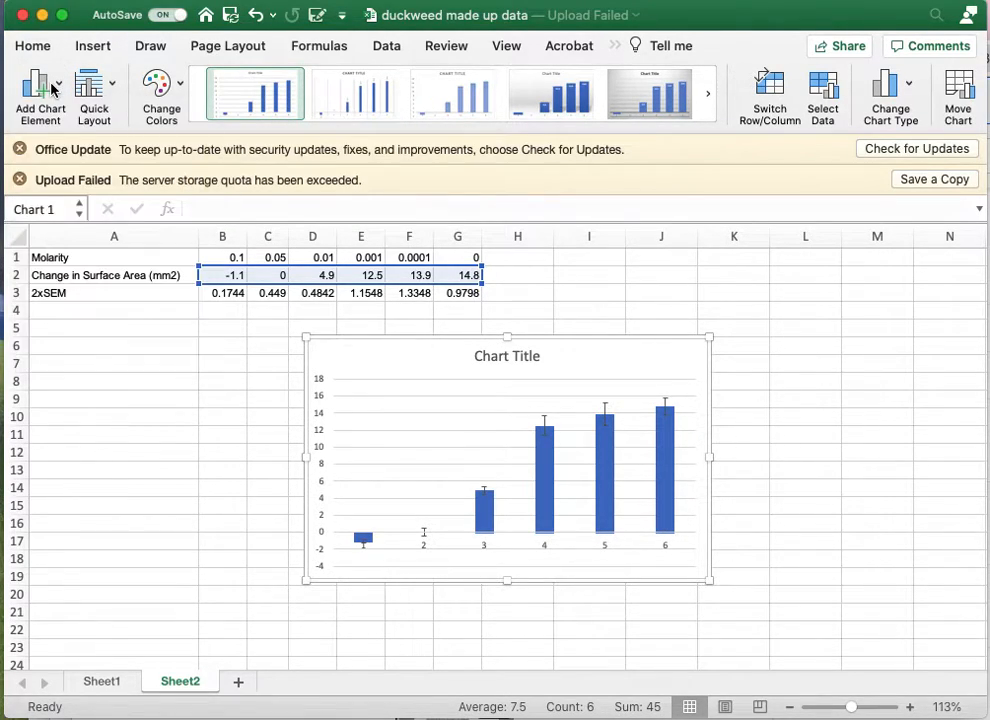
pyautogui.click(64, 88)
pyautogui.moveTo(66, 118)
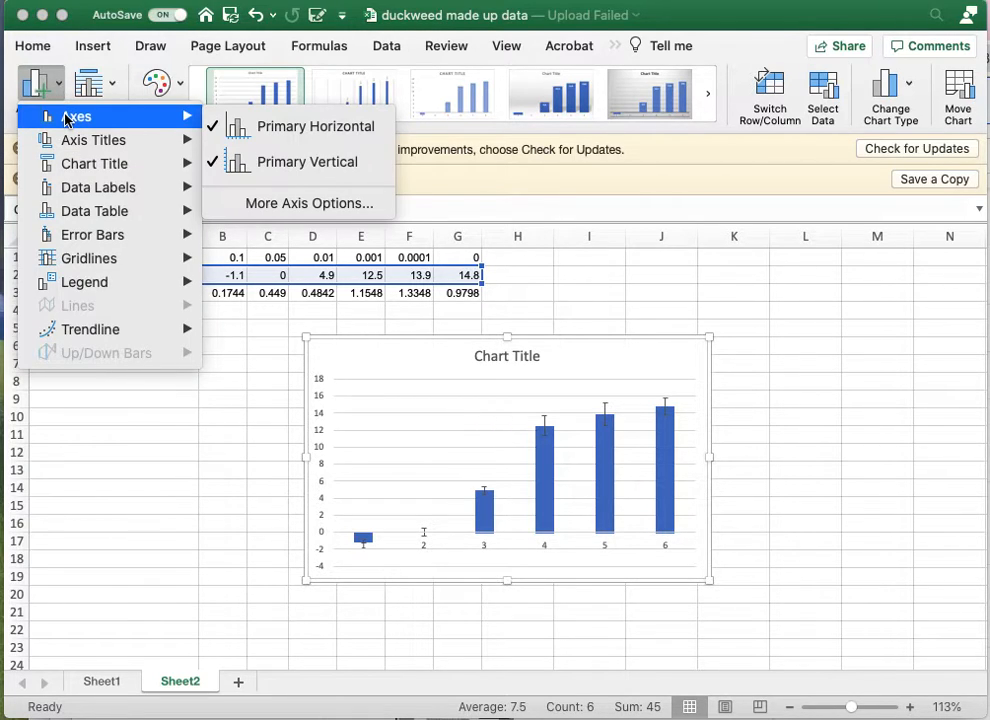
pyautogui.moveTo(66, 142)
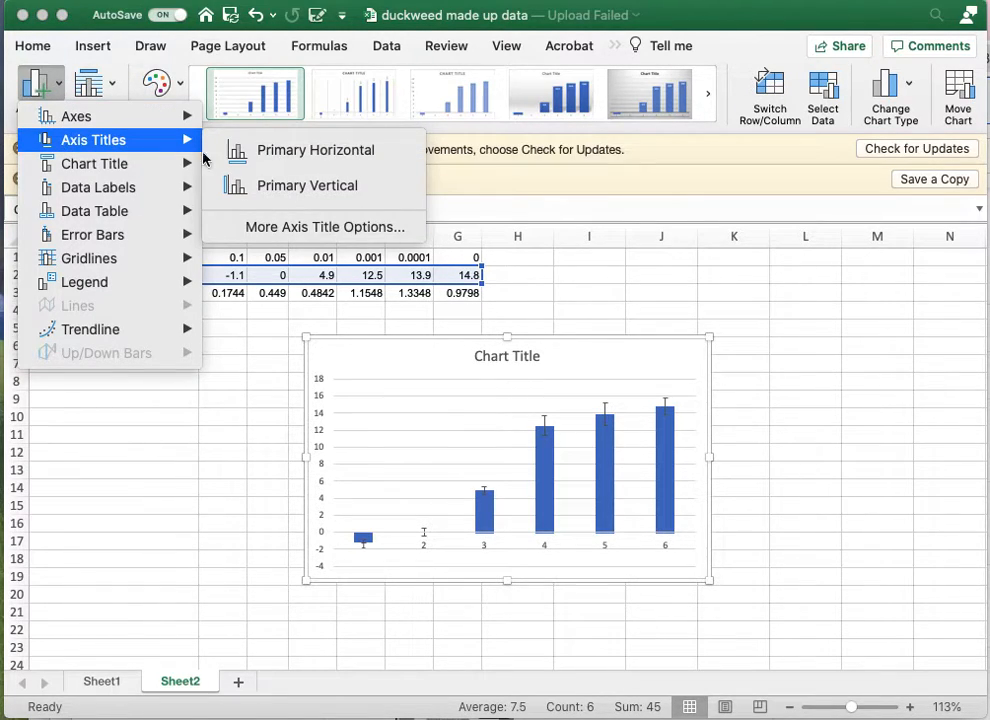
pyautogui.click(290, 149)
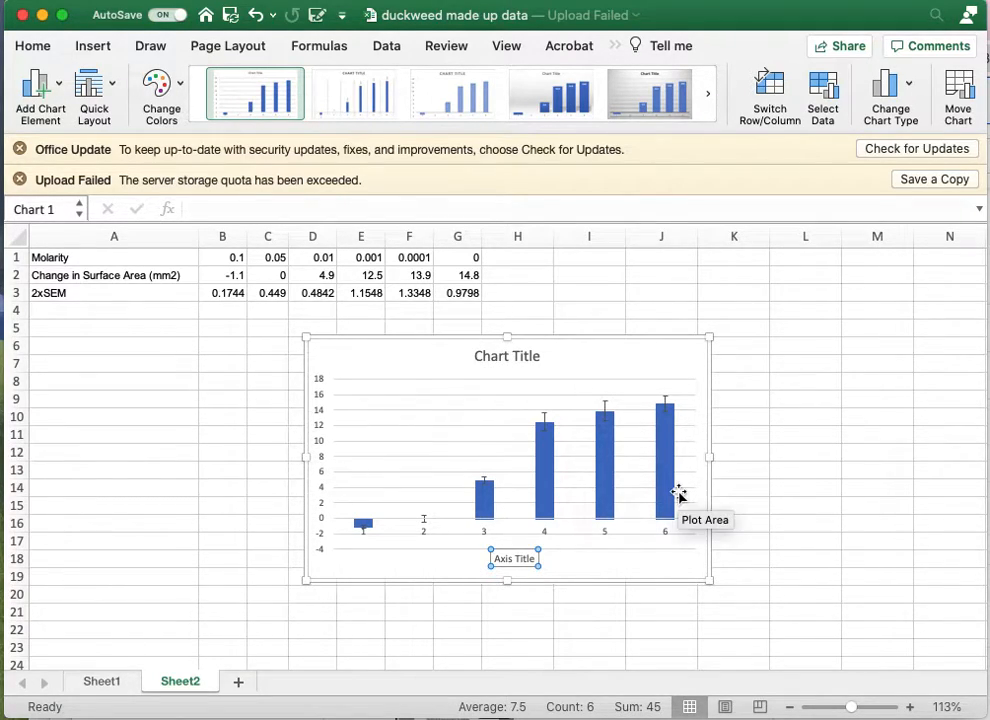
# Step: Replace the horizontal axis title's placeholder text with "Concentration (M)"
pyautogui.write('Concen')
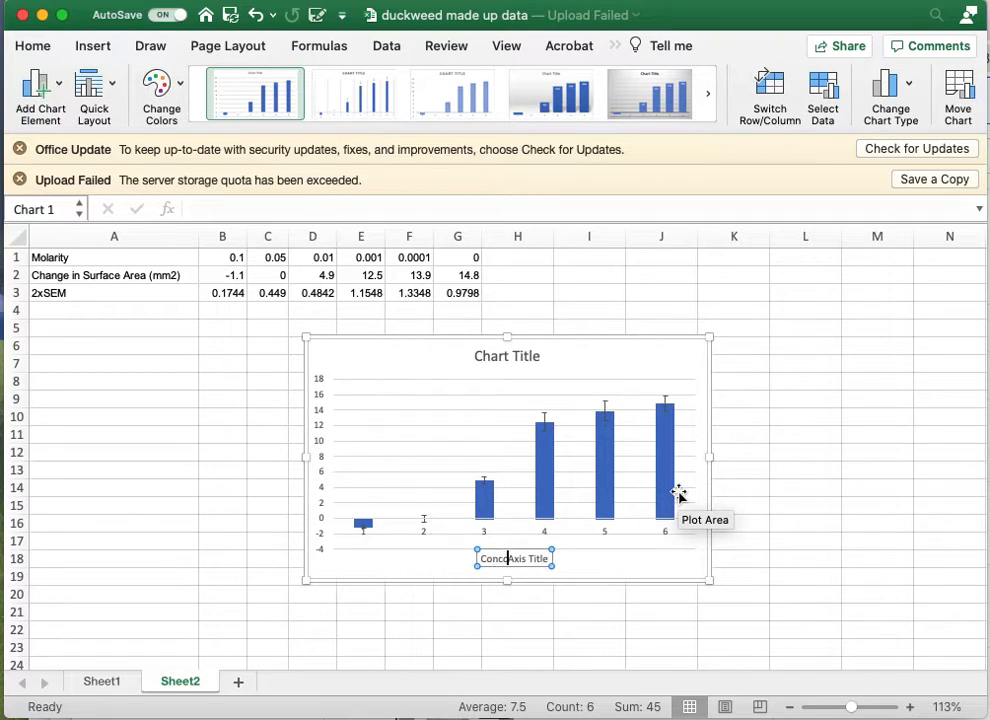
pyautogui.write('tration ')
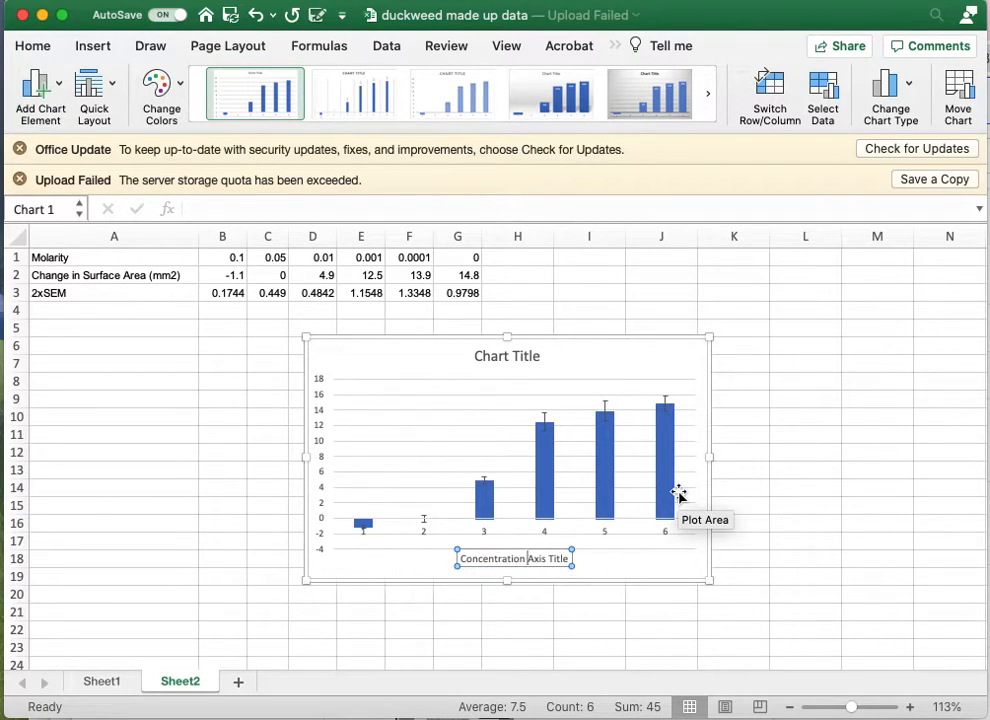
pyautogui.write('(M')
pyautogui.write(')')
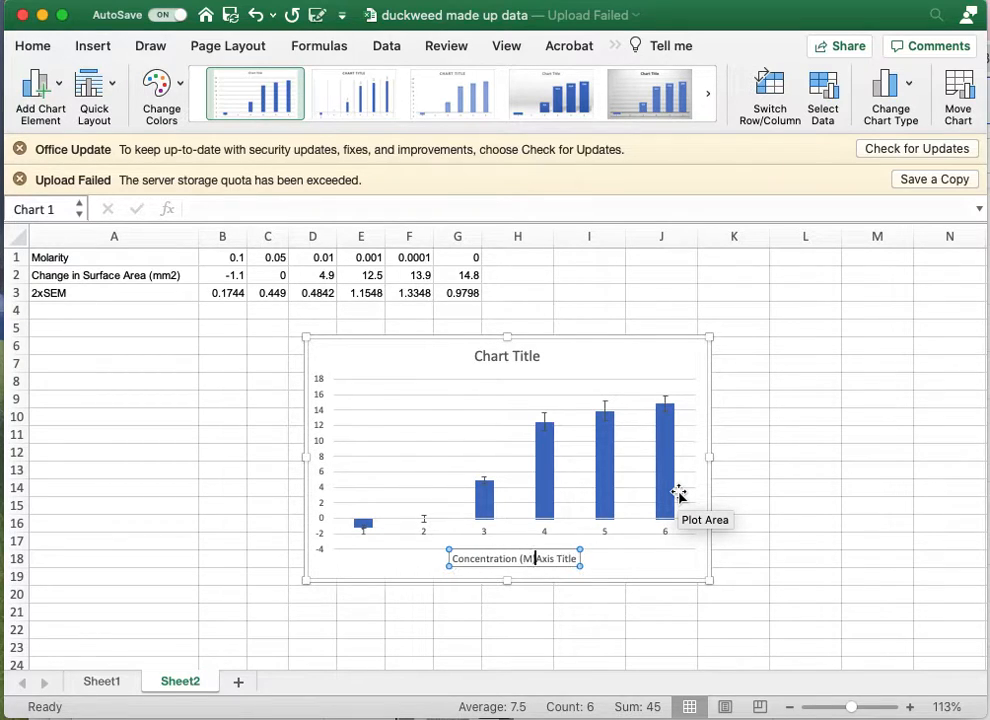
pyautogui.press('BackSpace')
pyautogui.press('BackSpace')
pyautogui.press('BackSpace')
pyautogui.press('BackSpace')
pyautogui.press('BackSpace')
pyautogui.press('BackSpace')
pyautogui.press('BackSpace')
pyautogui.press('BackSpace')
pyautogui.press('BackSpace')
pyautogui.press('BackSpace')
pyautogui.click(465, 549)
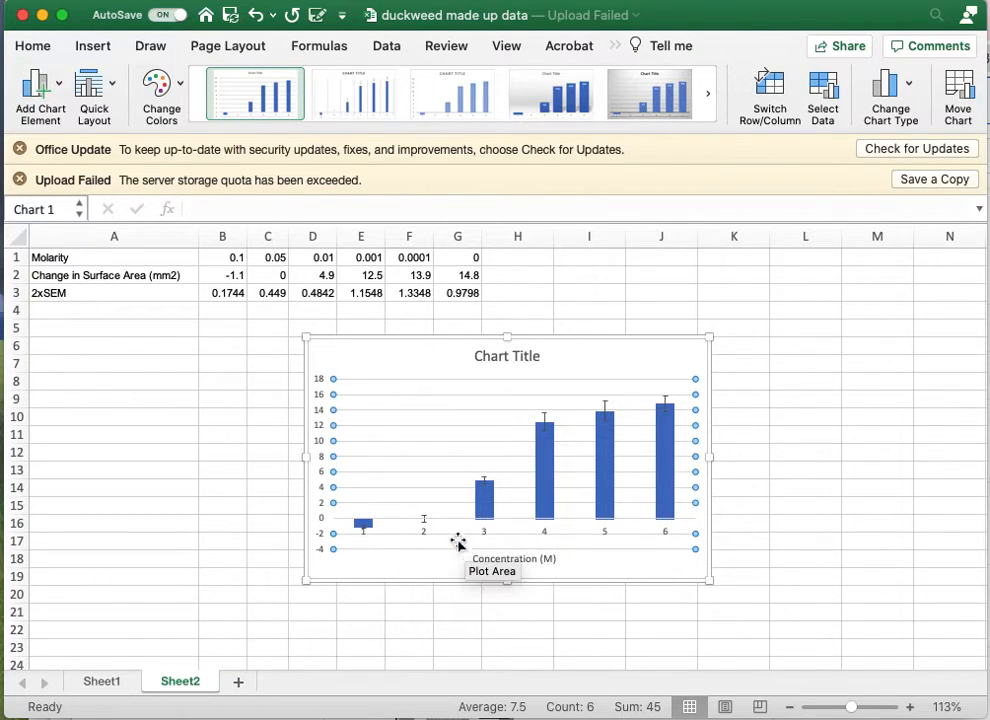
# Step: Turn off the chart's primary horizontal axis
pyautogui.click(413, 550)
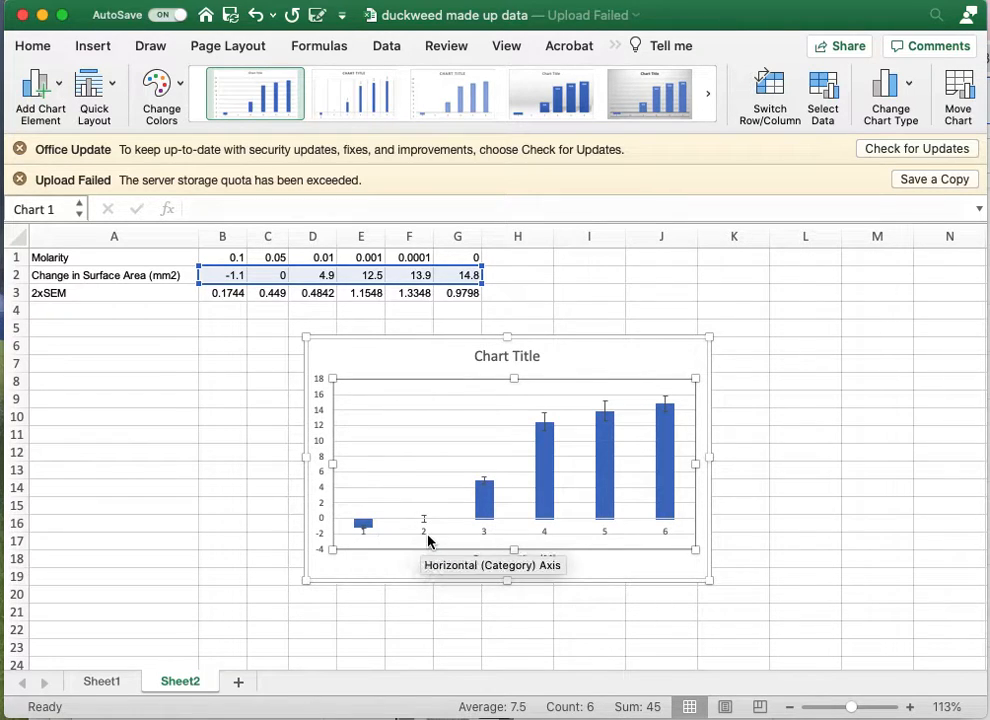
pyautogui.click(58, 88)
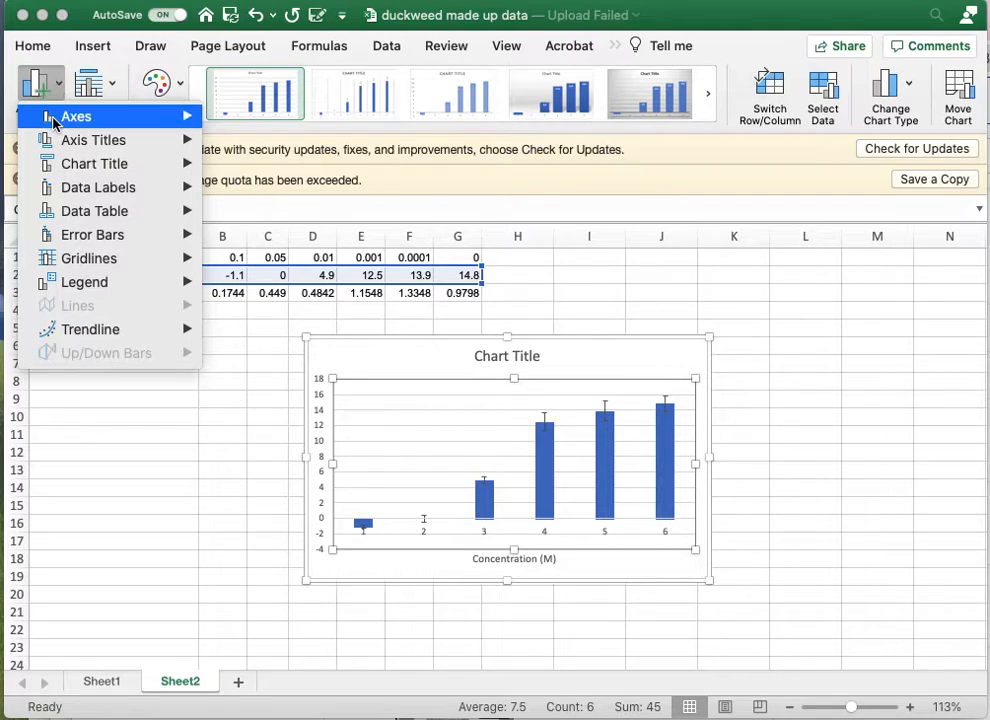
pyautogui.moveTo(52, 118)
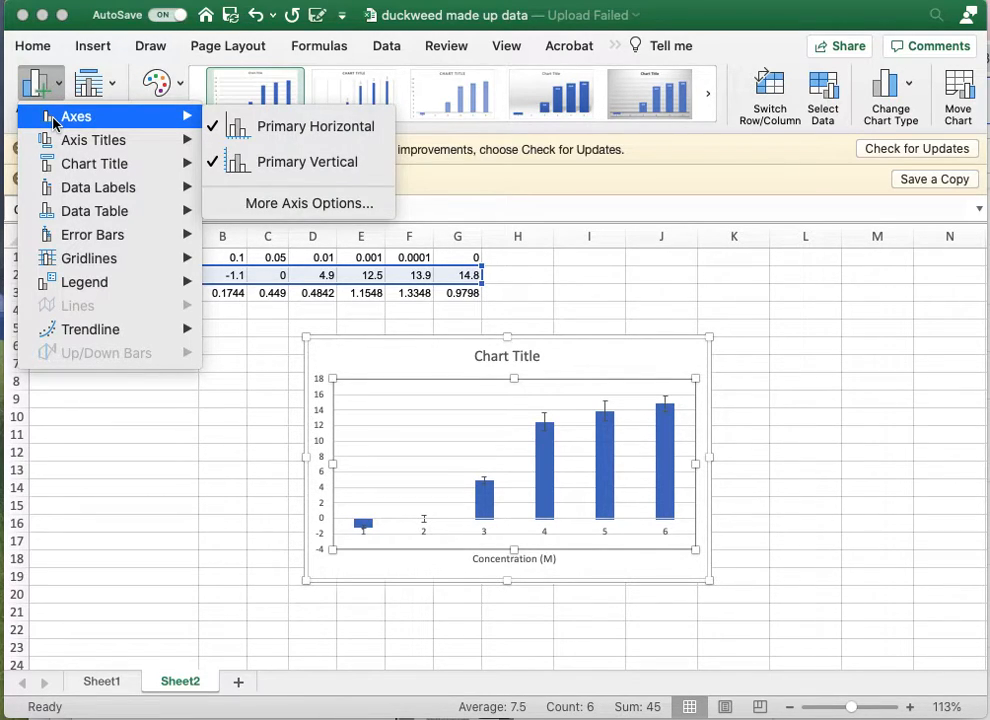
pyautogui.click(322, 143)
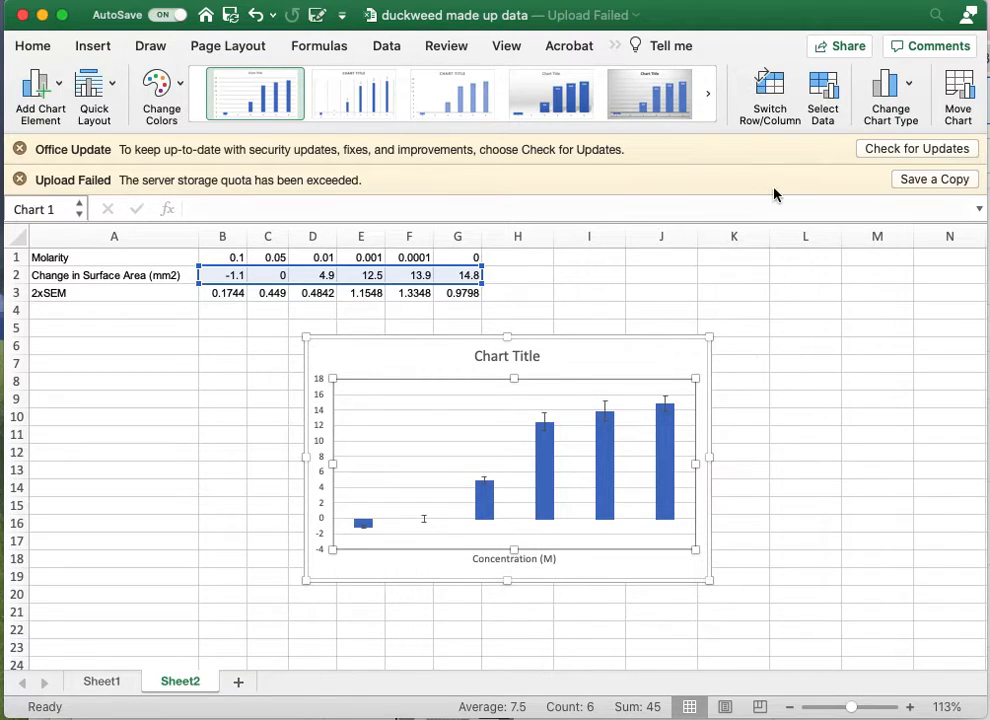
# Step: Set the chart's horizontal category axis labels to the Molarity values in Sheet2 B1:G1
pyautogui.click(826, 100)
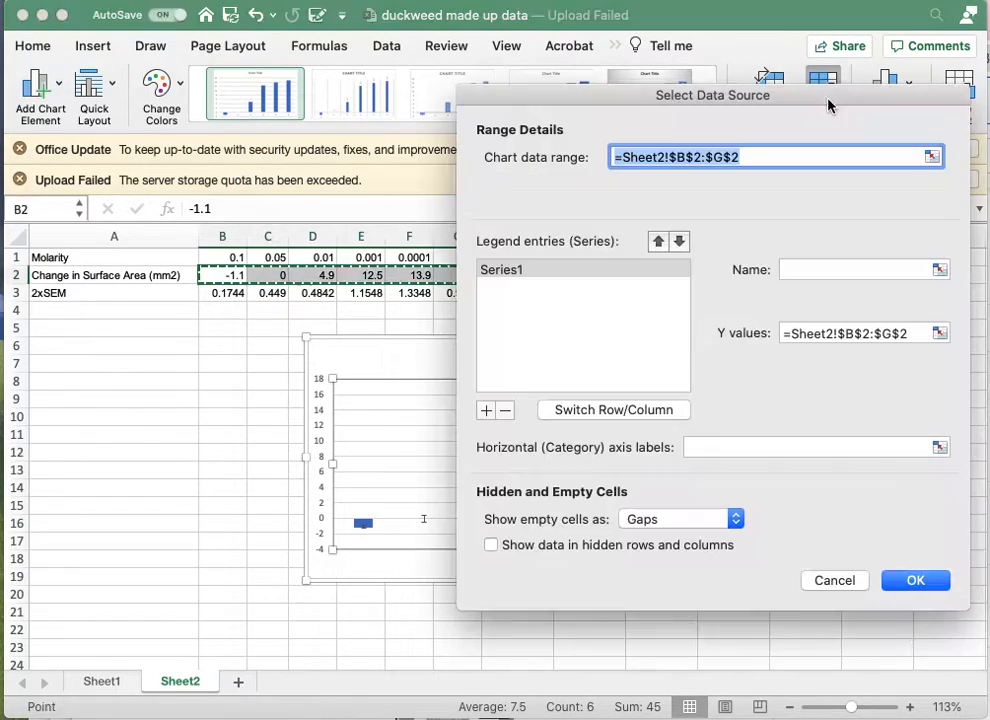
pyautogui.click(815, 449)
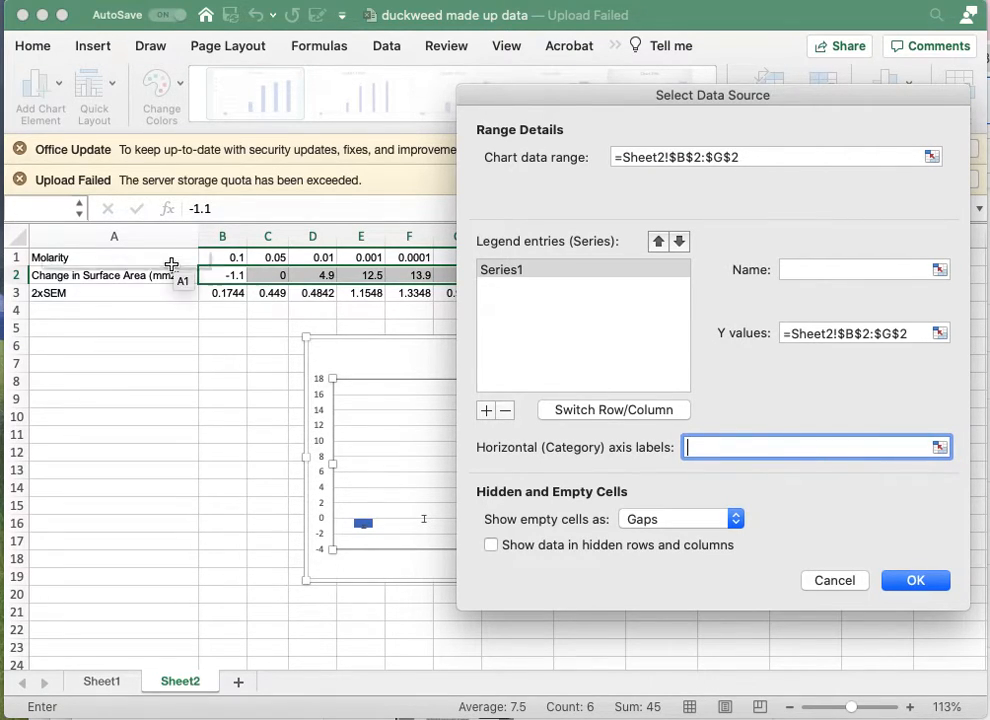
pyautogui.moveTo(212, 258); pyautogui.dragTo(457, 258)
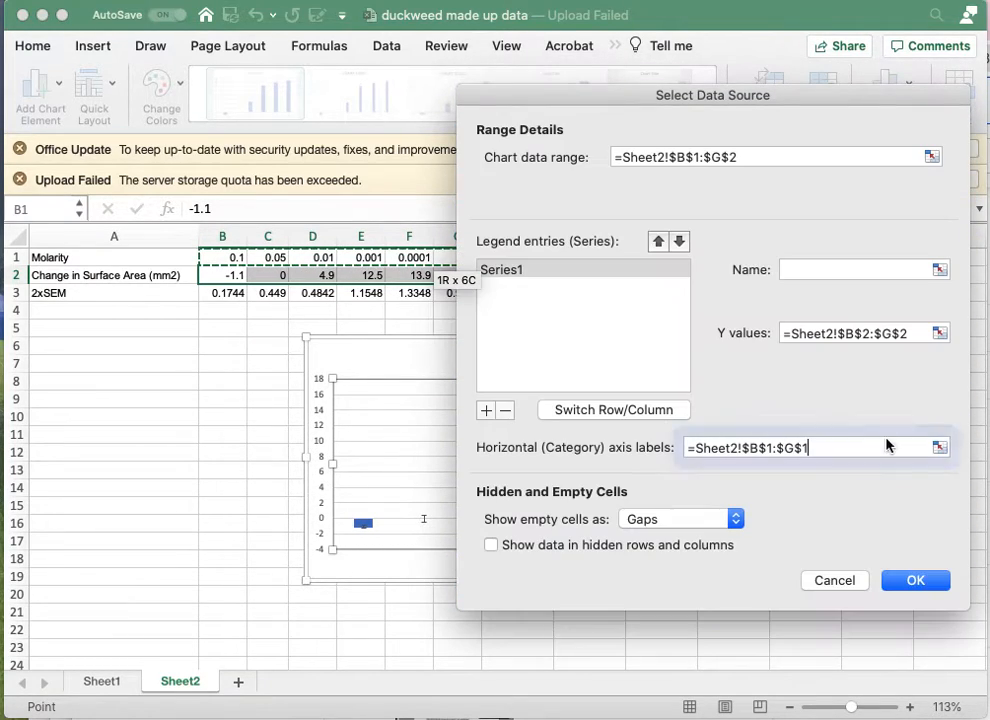
pyautogui.click(927, 590)
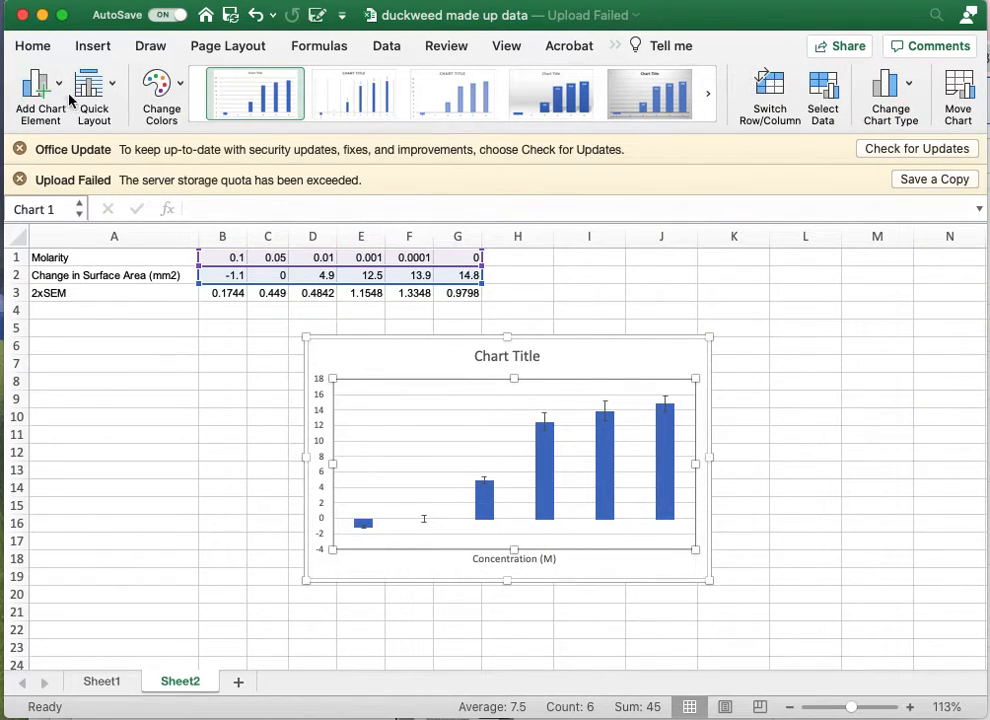
# Step: Turn the chart's primary horizontal axis back on to display the concentration labels
pyautogui.click(40, 90)
pyautogui.moveTo(66, 116)
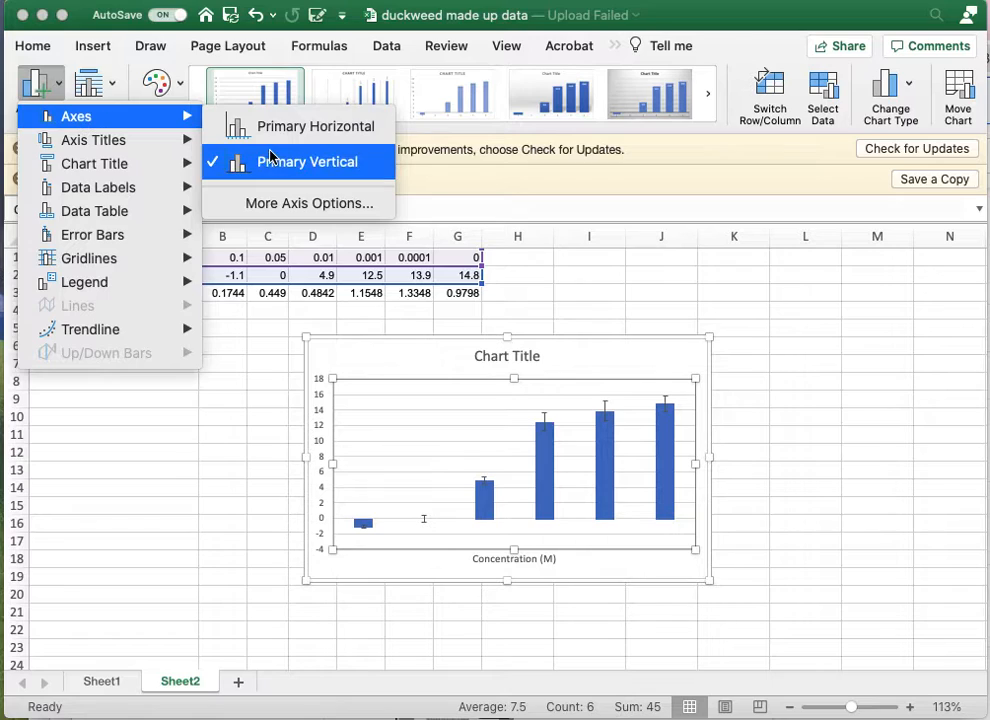
pyautogui.click(294, 127)
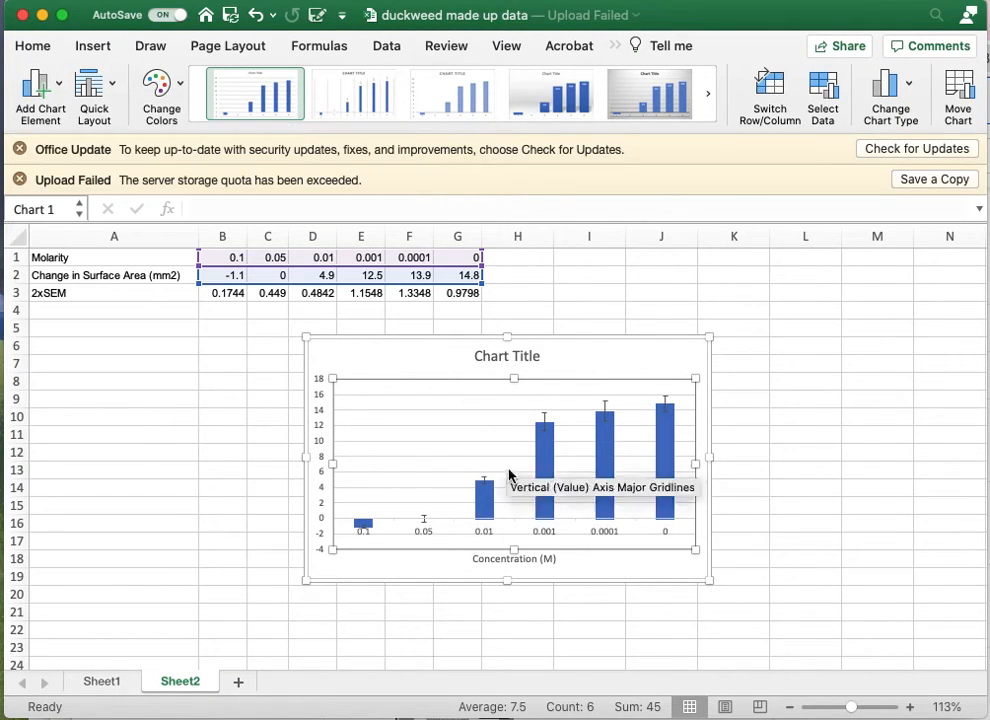
pyautogui.click(610, 577)
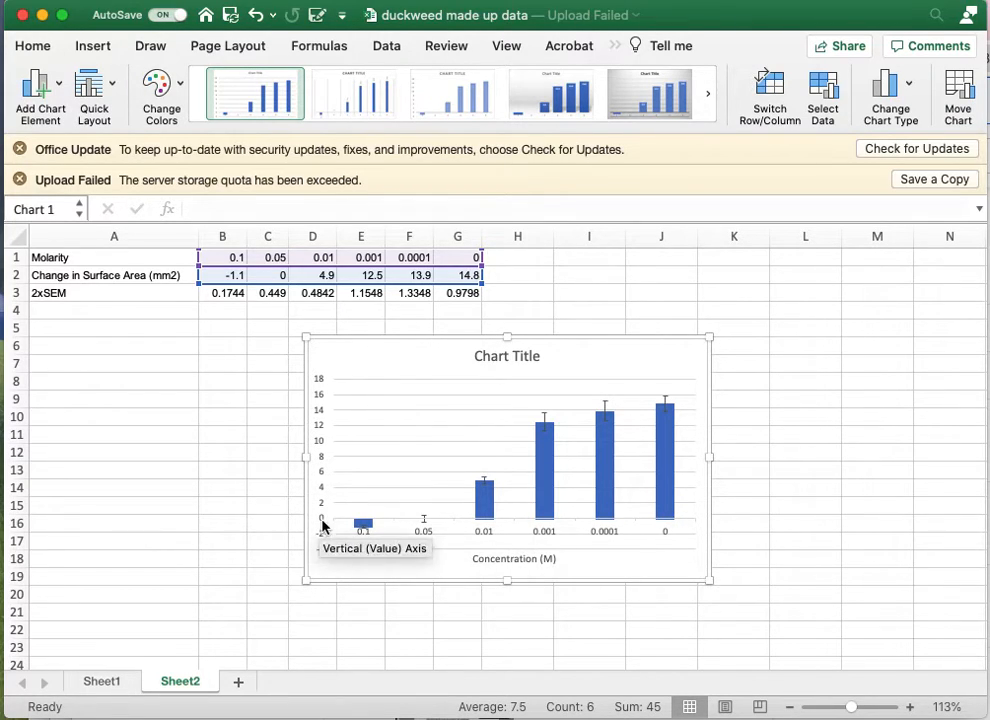
# Step: Add a primary vertical axis title to the column chart
pyautogui.click(60, 88)
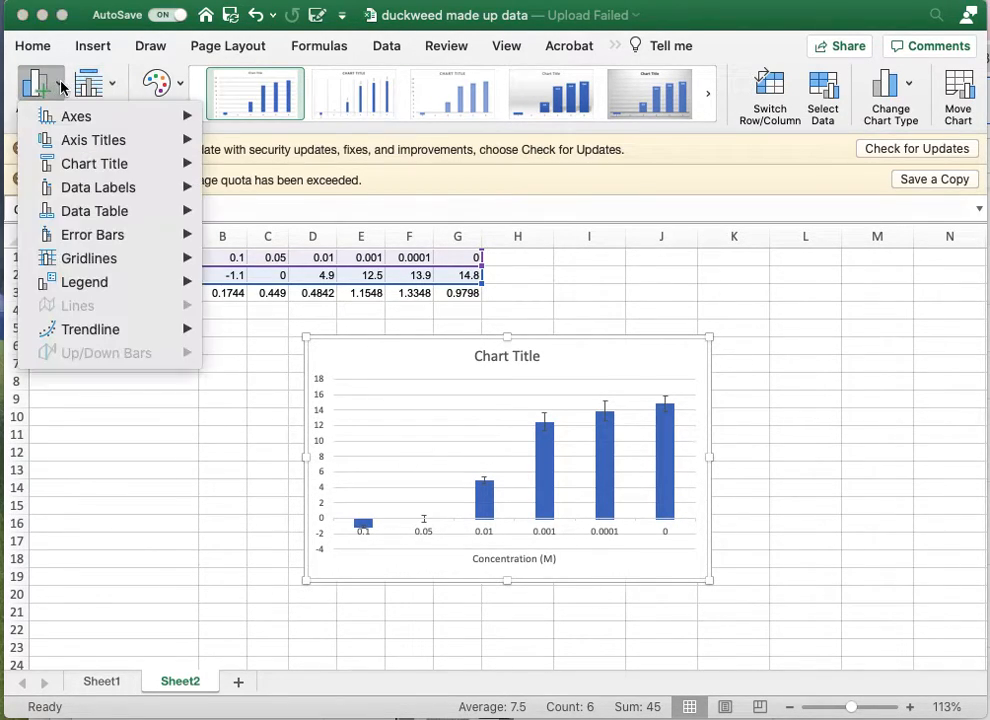
pyautogui.moveTo(64, 145)
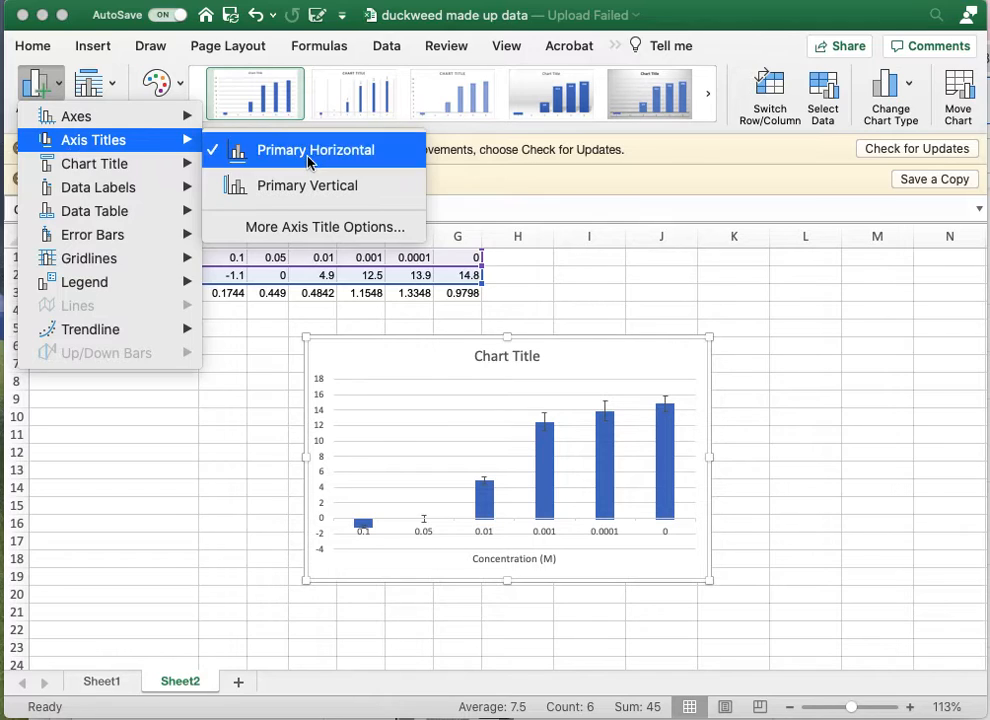
pyautogui.click(300, 204)
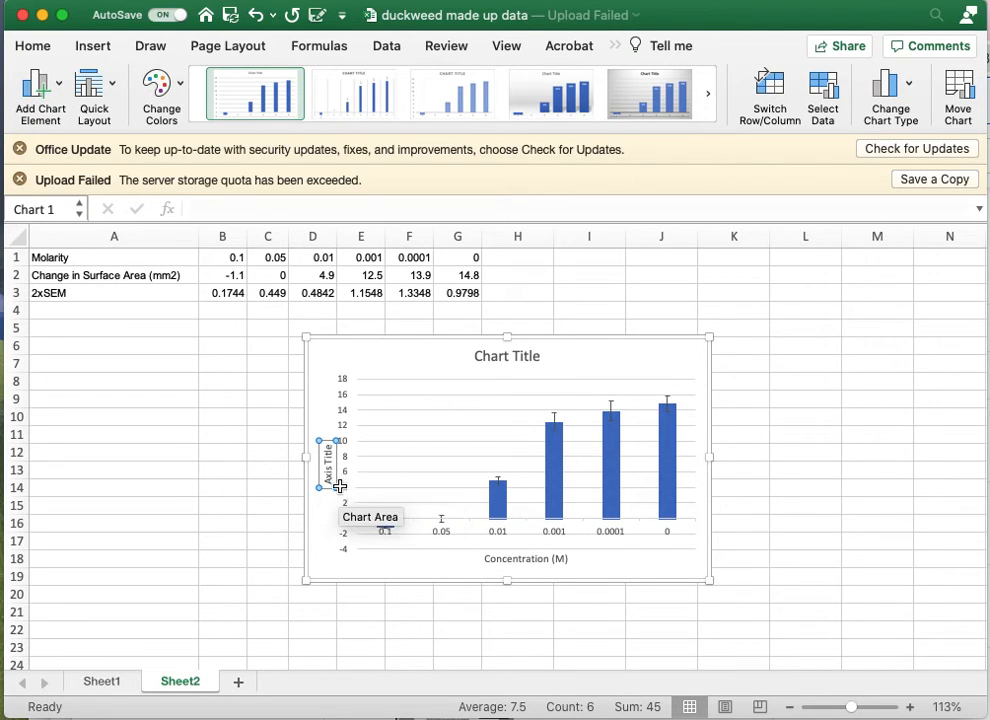
# Step: Replace the vertical axis title's placeholder text with "Change in Surface Area (mm2)"
pyautogui.doubleClick(328, 458)
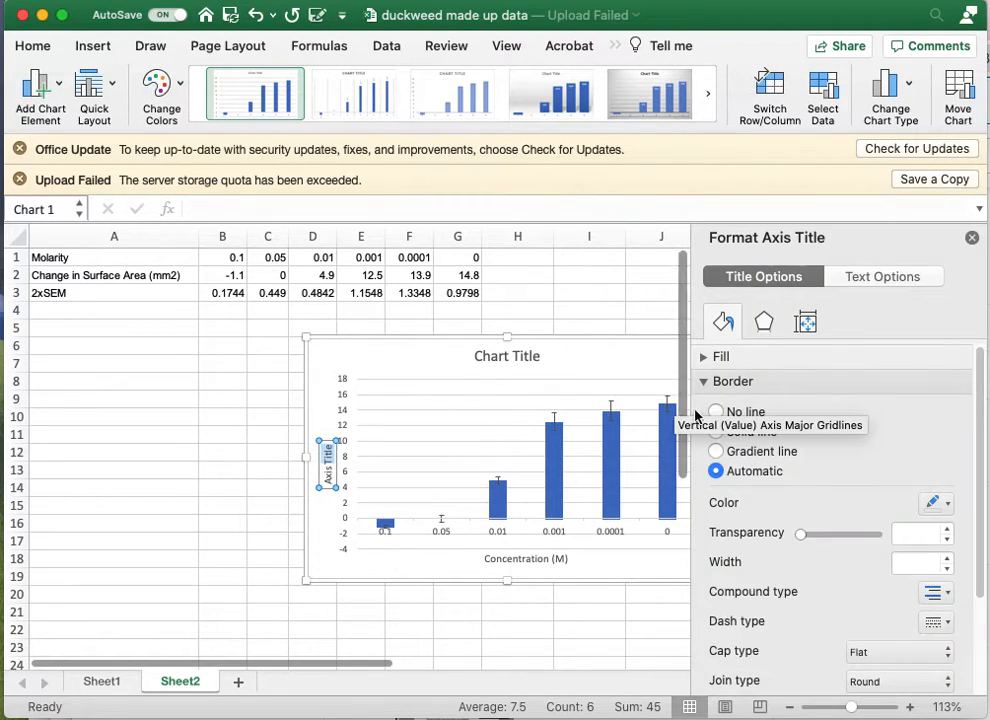
pyautogui.press('BackSpace')
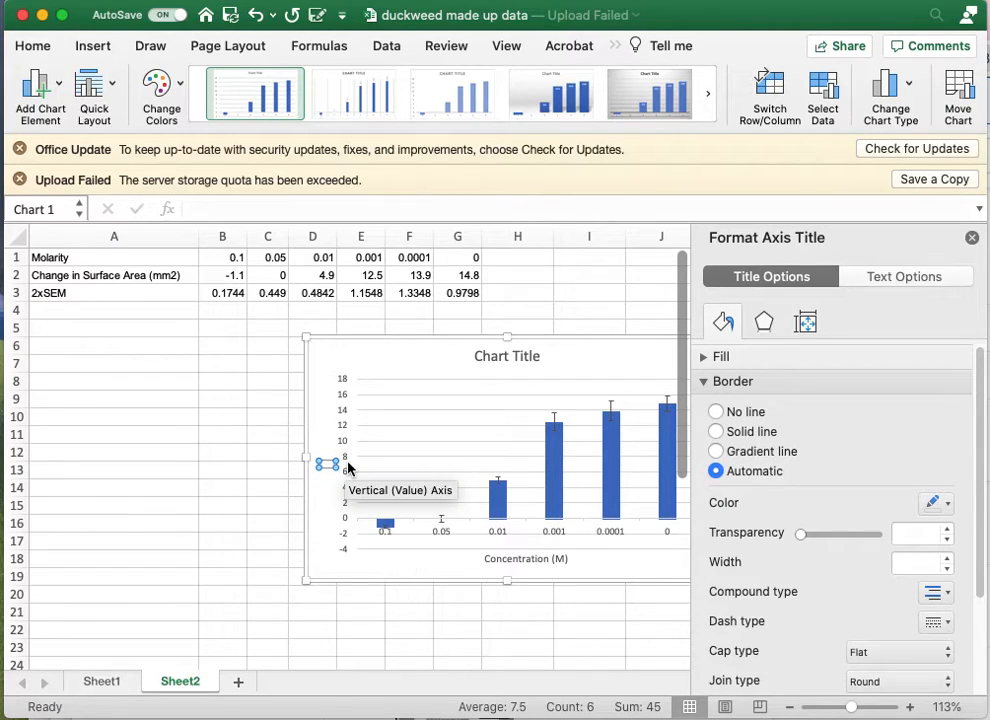
pyautogui.write('Change')
pyautogui.press('BackSpace')
pyautogui.press('BackSpace')
pyautogui.press('BackSpace')
pyautogui.write('Change in Surface Area (mm2)')
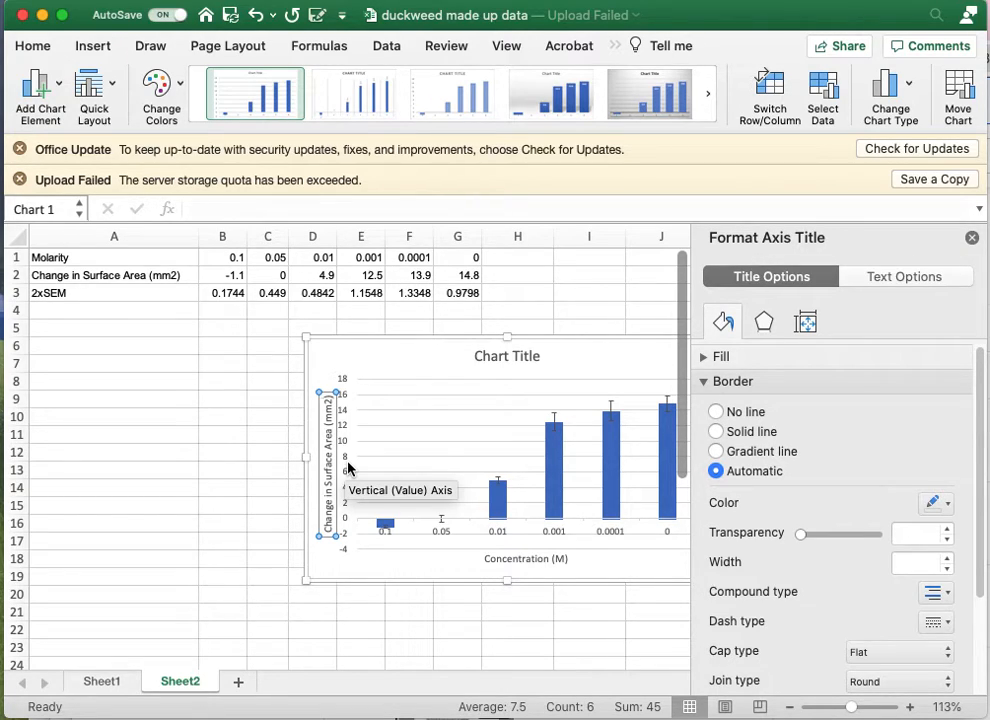
# Step: Change the unit in the vertical axis title to "(square mm)", then select the chart title and close the formatting pane
pyautogui.press('BackSpace')
pyautogui.press('BackSpace')
pyautogui.press('BackSpace')
pyautogui.press('BackSpace')
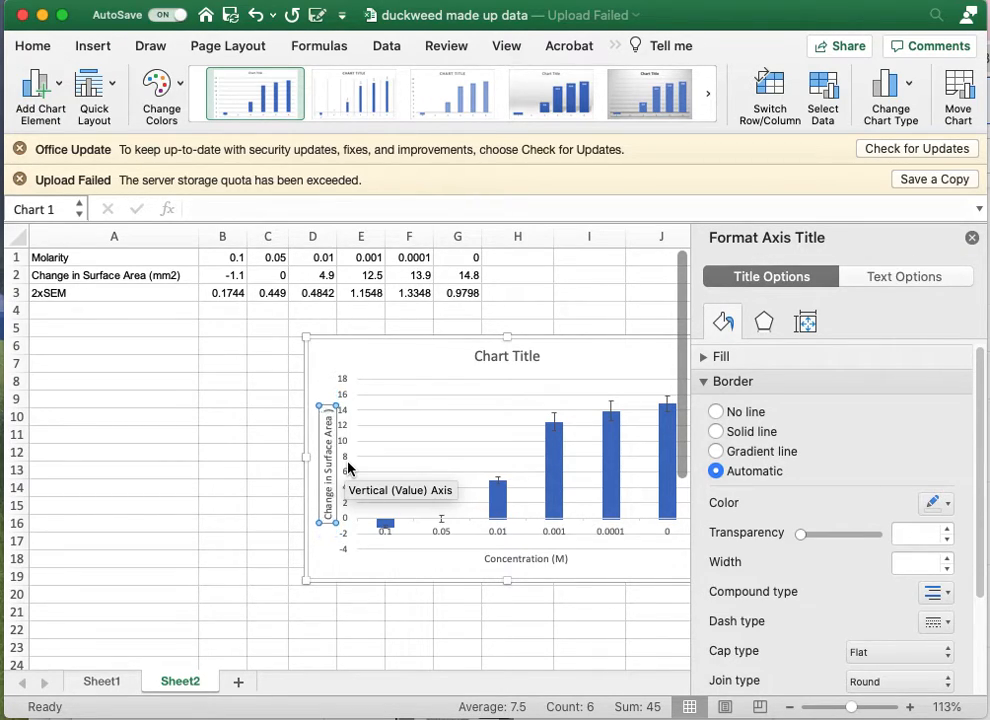
pyautogui.write('square mm)')
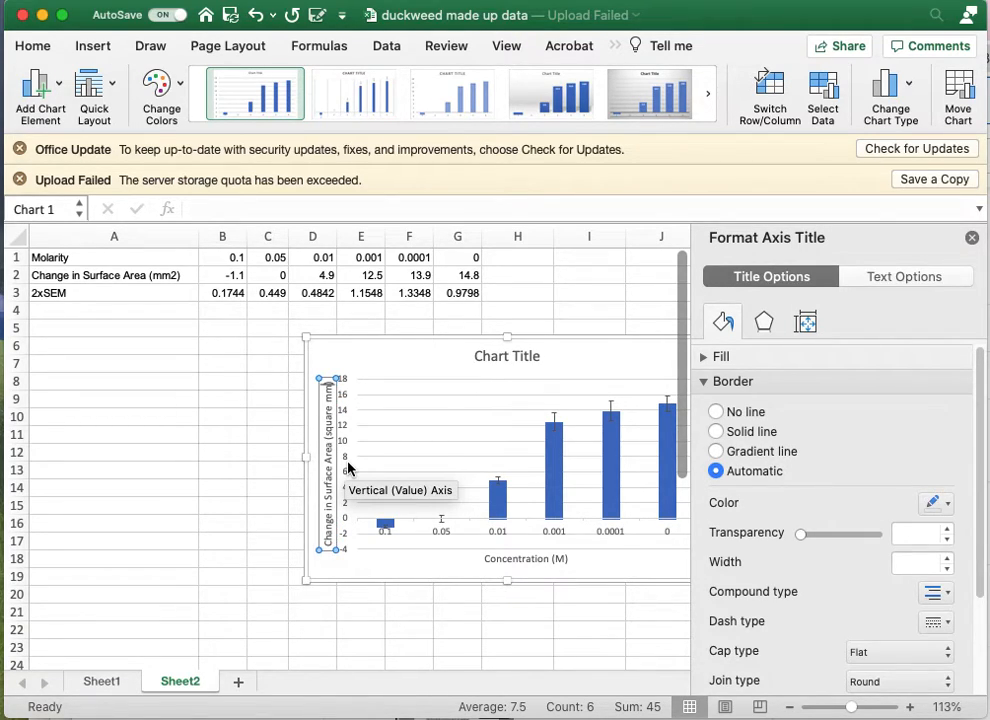
pyautogui.click(522, 357)
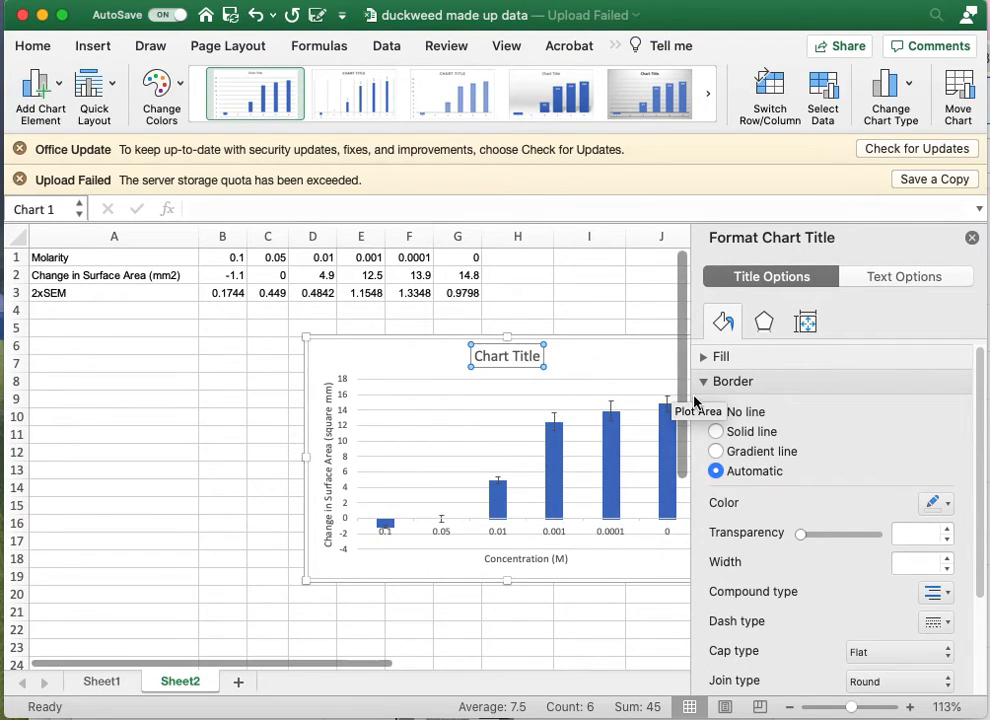
pyautogui.click(971, 237)
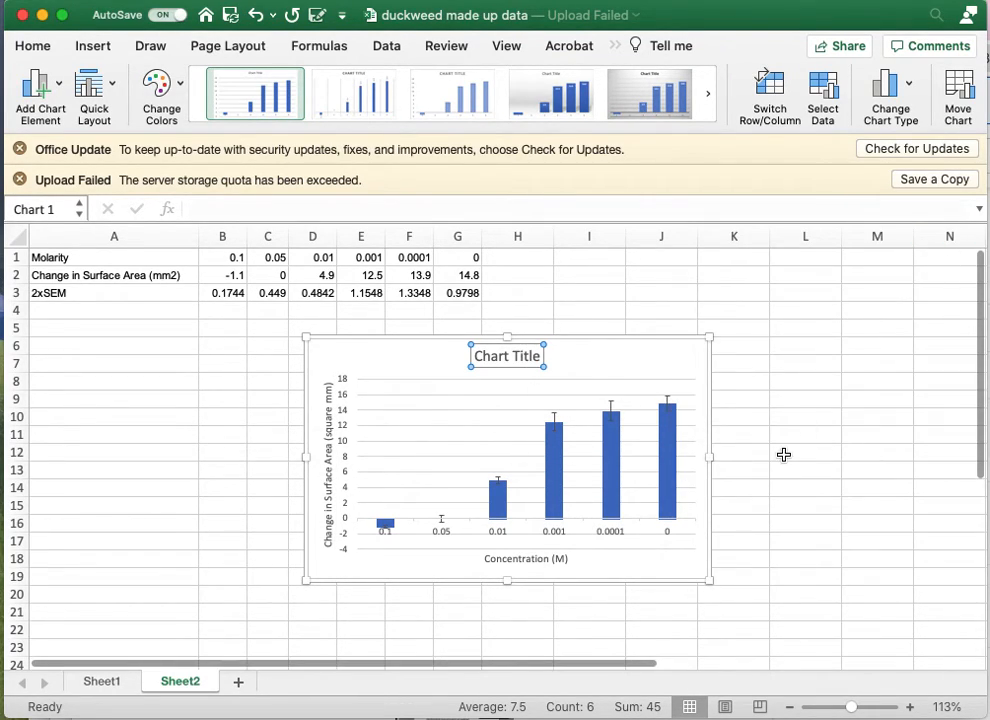